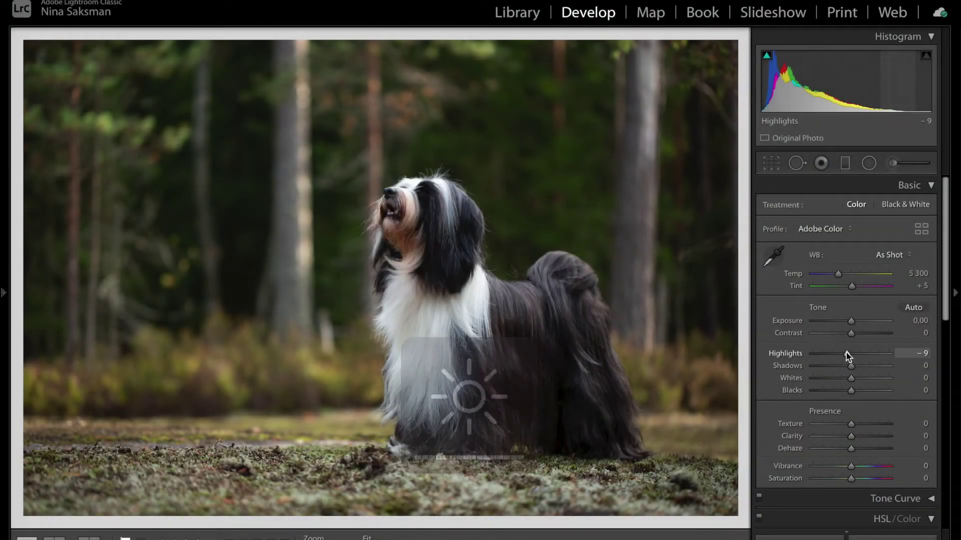
- Set Highlights -38, Vibrance -25, Saturation -13 and HSL Yellow saturation -54
drag(846, 351, 836, 353)
drag(850, 466, 845, 481)
scroll(849, 483, down, 5)
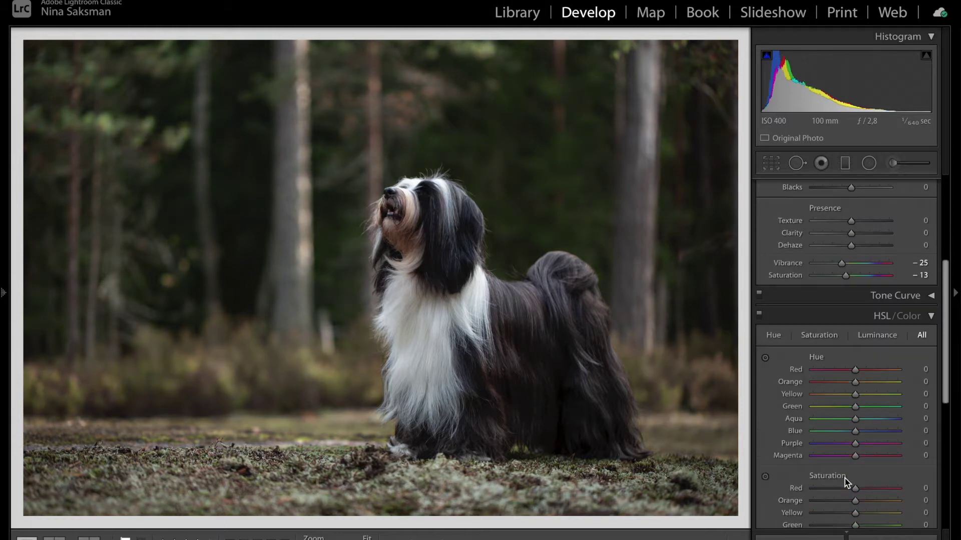
scroll(854, 473, down, 1)
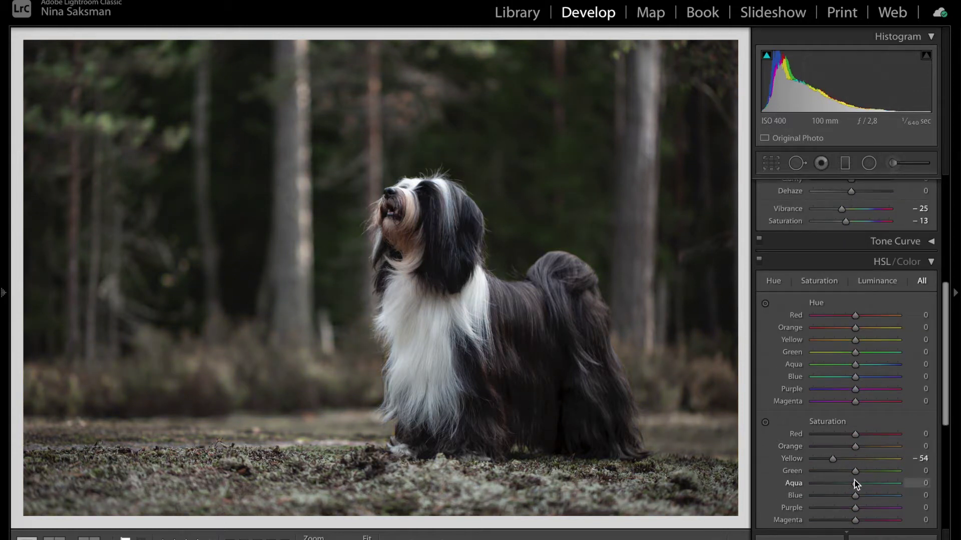
scroll(846, 350, up, 10)
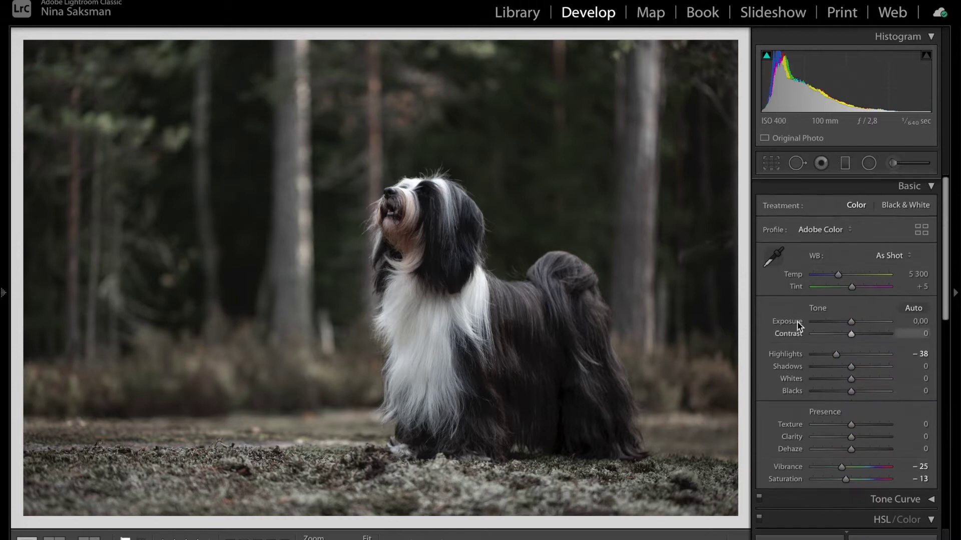
- Send the photo to Photoshop via Edit In and duplicate its layer
key(F6)
right_click(35, 151)
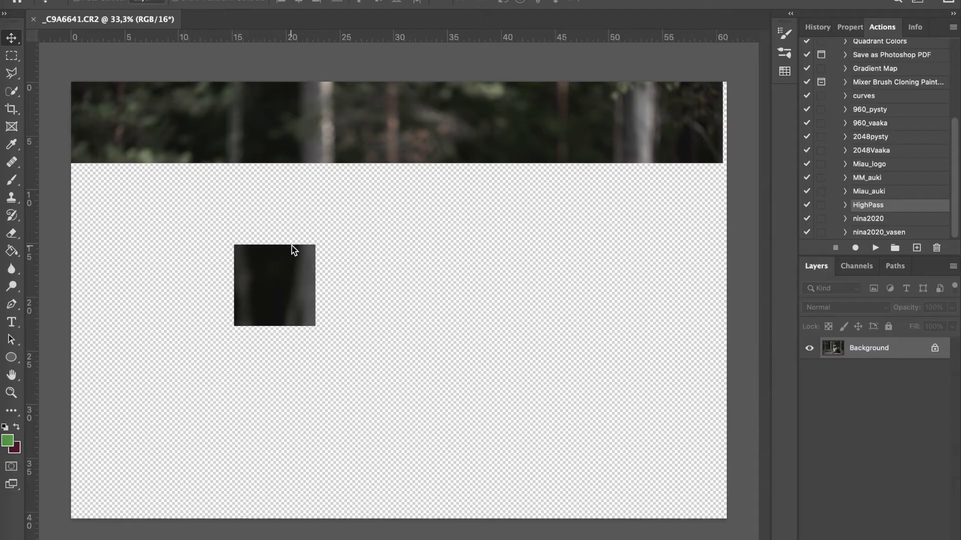
key(ctrl+j)
- Make the canvas backdrop white and add a Curves layer (97→113) masked to the dog
right_click(742, 329)
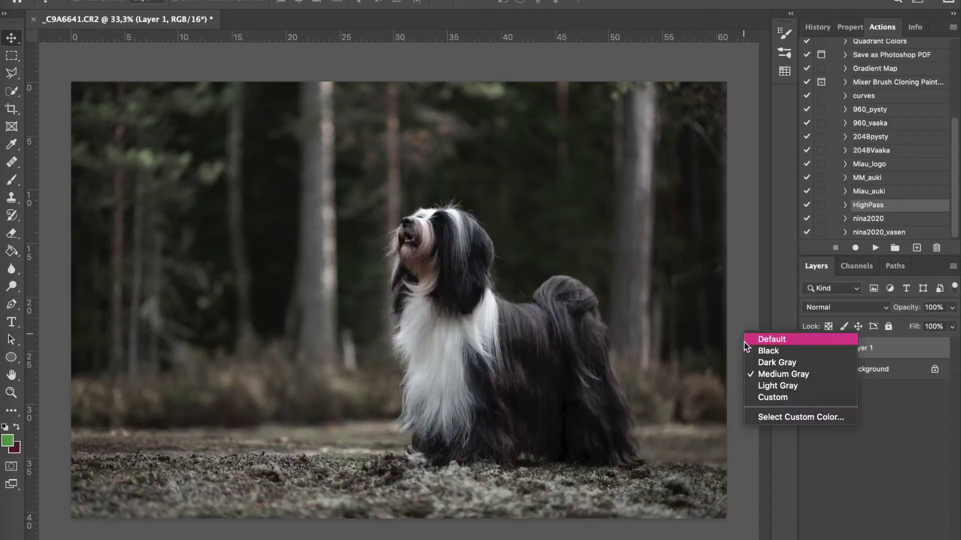
click(757, 399)
click(891, 536)
click(879, 317)
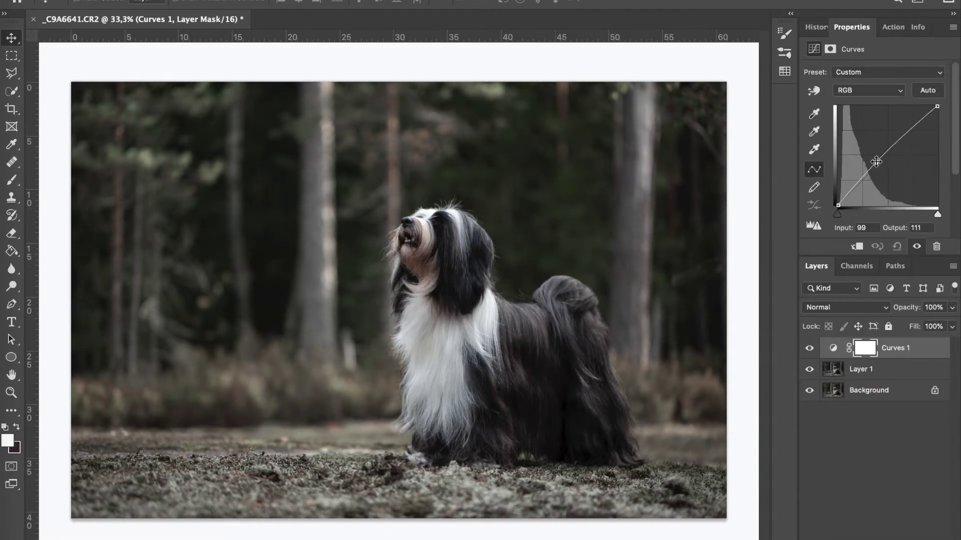
click(876, 162)
key(ctrl+i)
key(b)
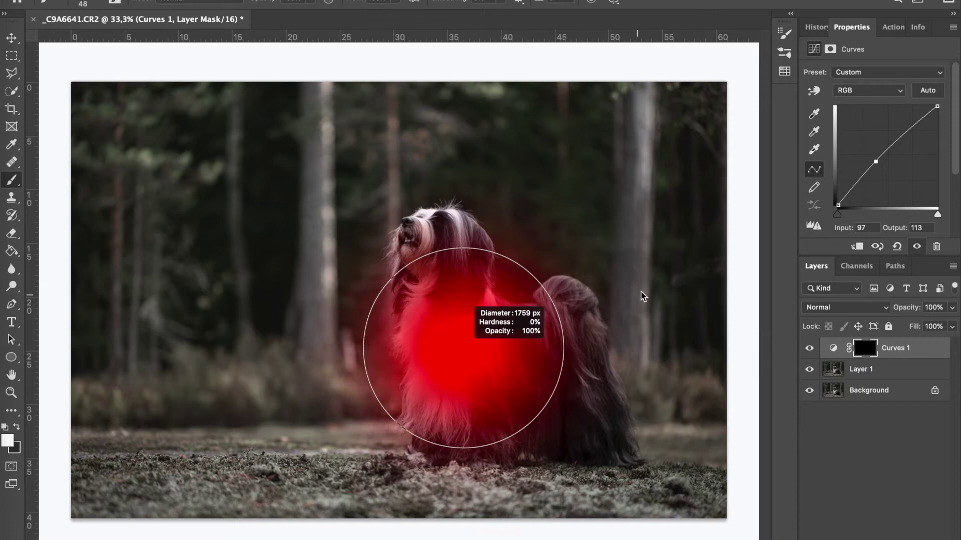
drag(463, 347, 589, 397)
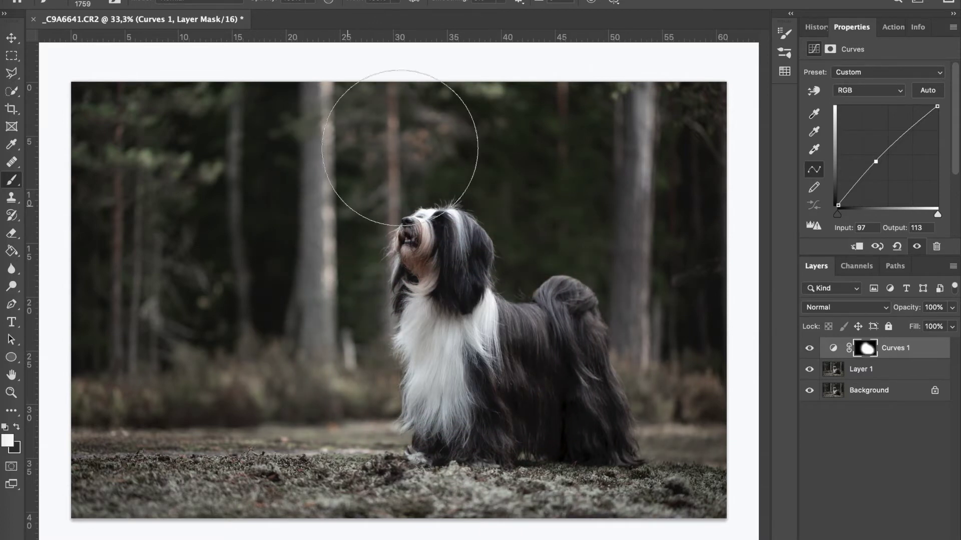
- Add a Hue/Saturation adjustment lowering Yellows saturation to -28
click(891, 534)
click(891, 409)
drag(873, 146, 868, 150)
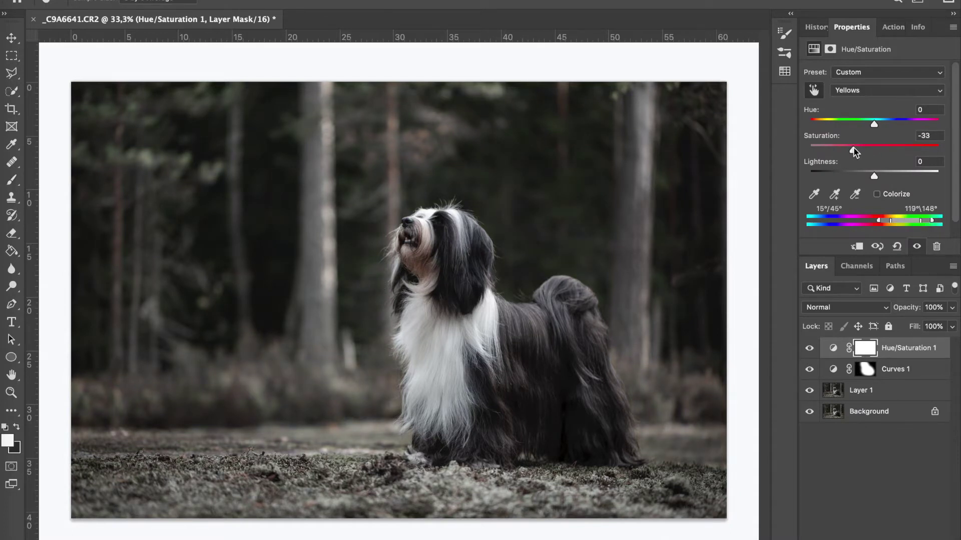
key(b)
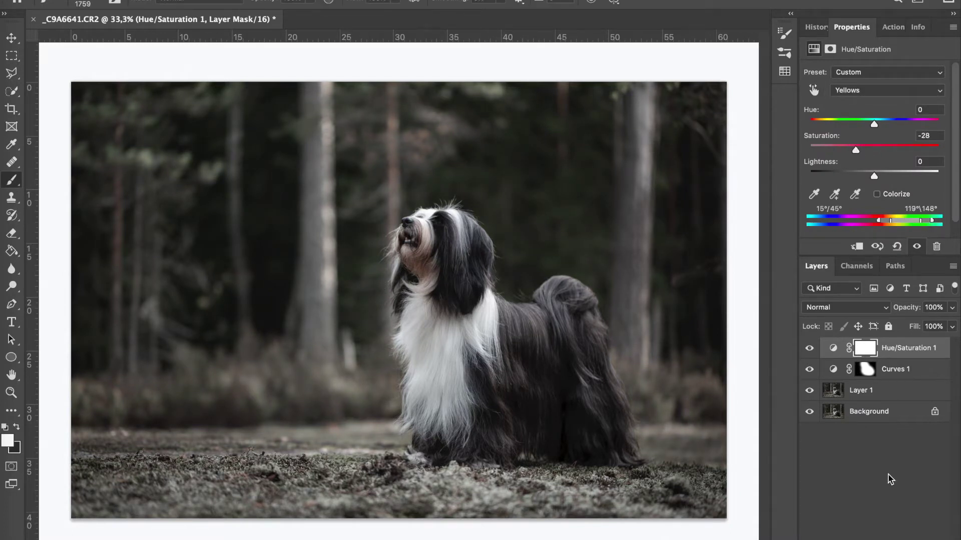
- Add a Gradient Fill layer whose first stop is a muted brown
click(881, 535)
click(821, 322)
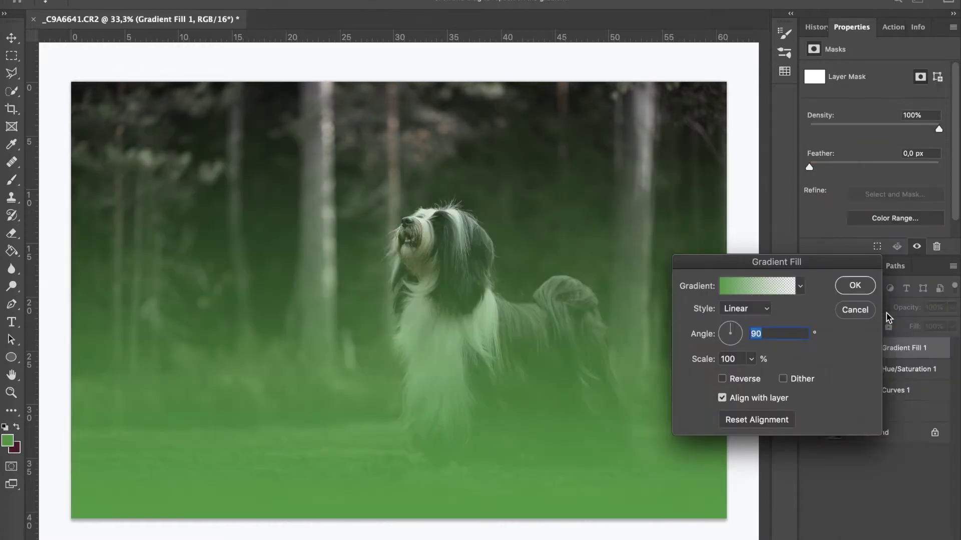
click(724, 279)
double_click(667, 347)
drag(770, 209, 771, 245)
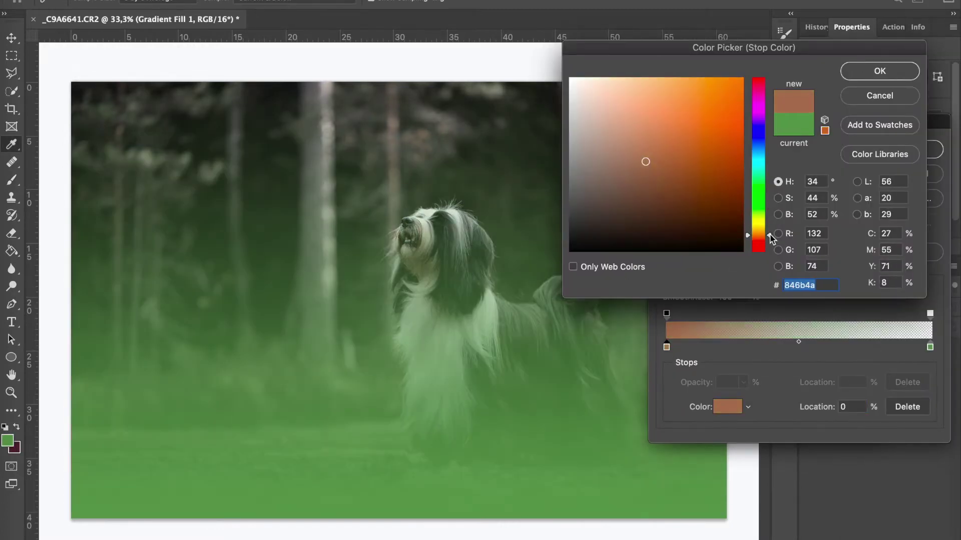
click(642, 223)
click(896, 71)
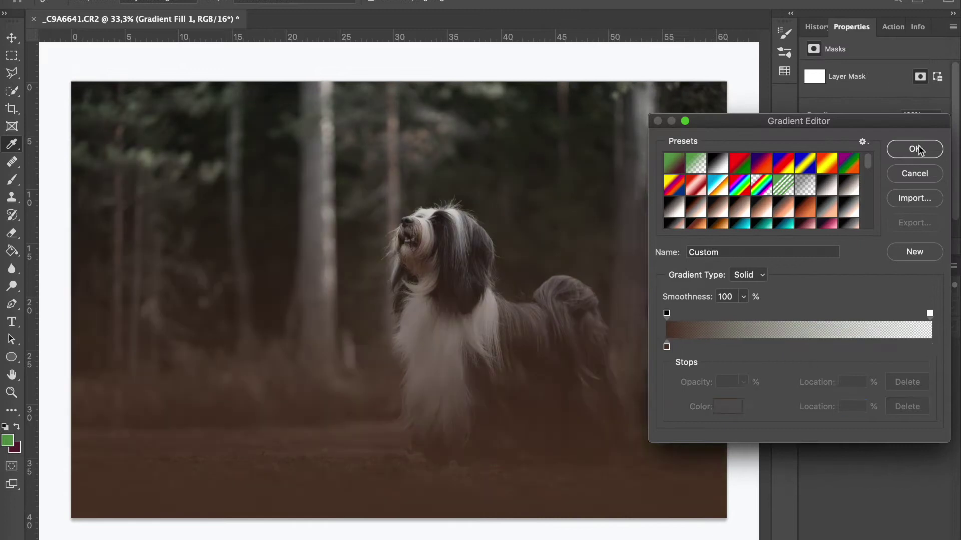
click(915, 149)
- Make the gradient radial and reversed at 122% scale
click(746, 308)
click(720, 318)
click(751, 360)
mouse_move(746, 377)
mouse_down()
mouse_move(758, 376)
mouse_move(746, 377)
mouse_up()
click(722, 379)
click(751, 359)
click(855, 286)
- Blend the gradient in Hard Light and paint black on its mask over the dog
click(863, 307)
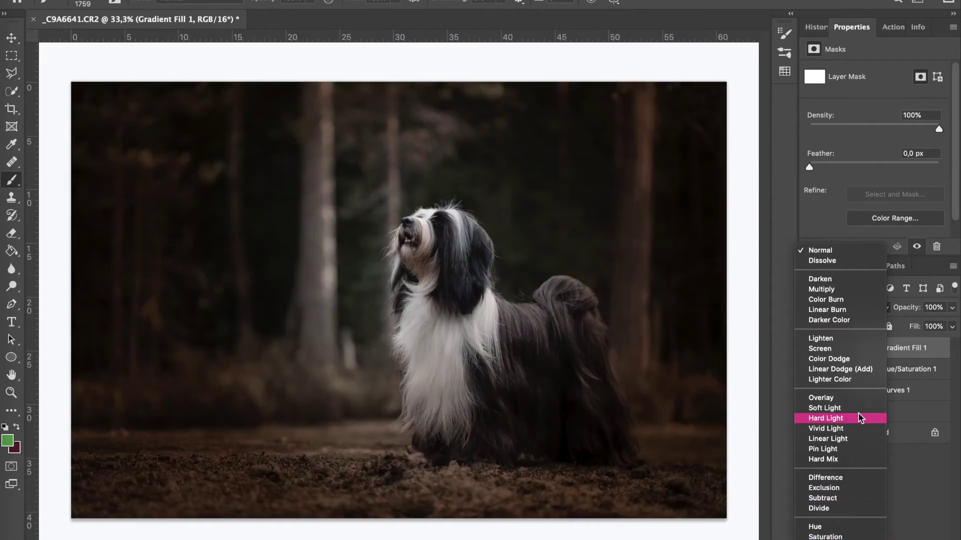
click(858, 418)
click(873, 354)
drag(440, 311, 528, 305)
key(d)
key(x)
mouse_move(506, 337)
mouse_down()
mouse_move(525, 312)
mouse_move(365, 193)
mouse_move(354, 204)
mouse_move(386, 180)
mouse_up()
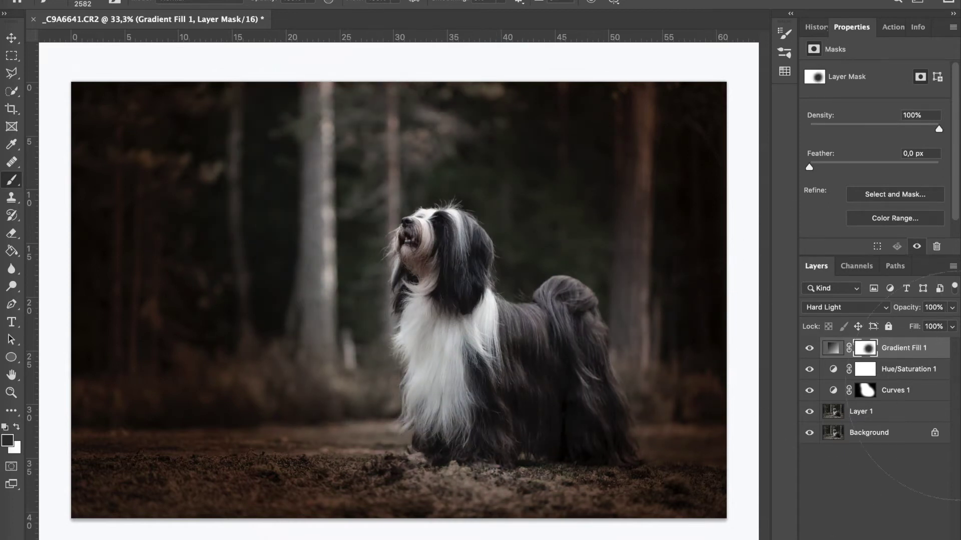
- Change the first gradient stop to near-black #0f0e0c and set the fill opacity to 54%
double_click(832, 348)
click(758, 286)
click(666, 345)
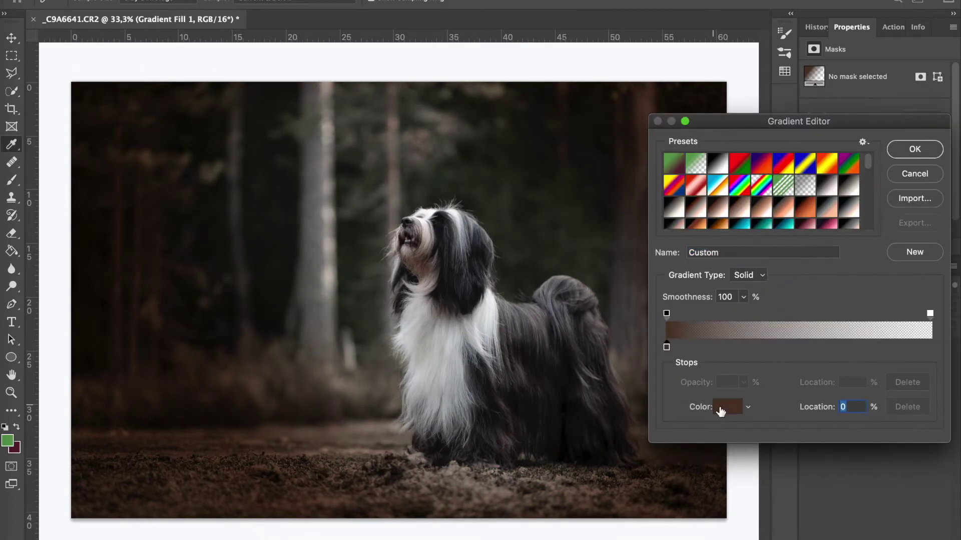
click(725, 407)
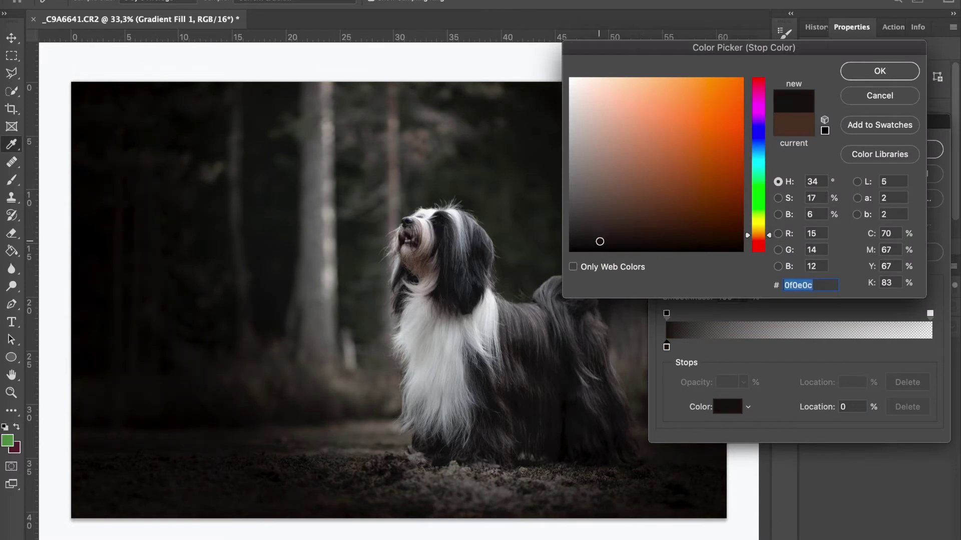
click(880, 71)
click(926, 149)
click(854, 284)
click(952, 308)
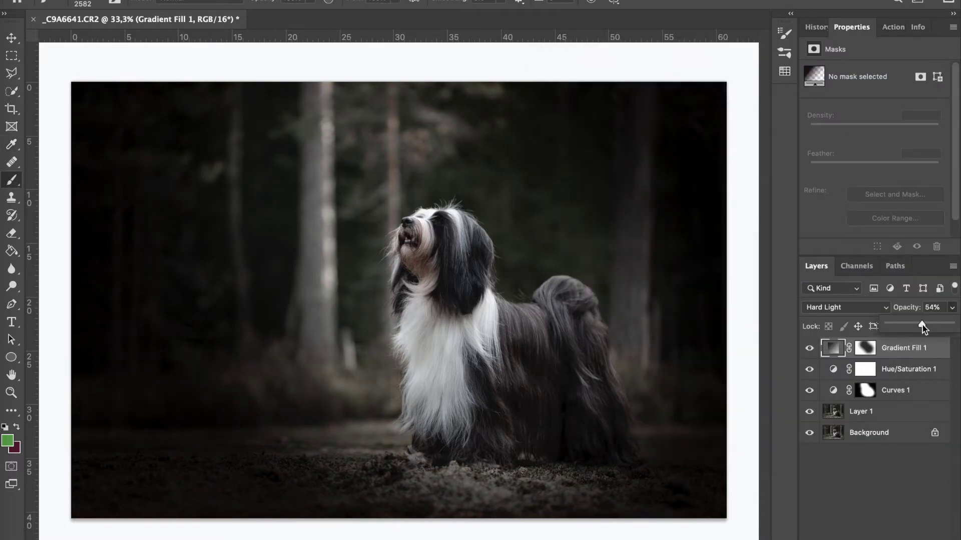
key(ctrl+shift+alt+n)
- Move the new layer below Curves 1 and set it to Hard Light
key(ctrl+bracketleft)
key(ctrl+bracketleft)
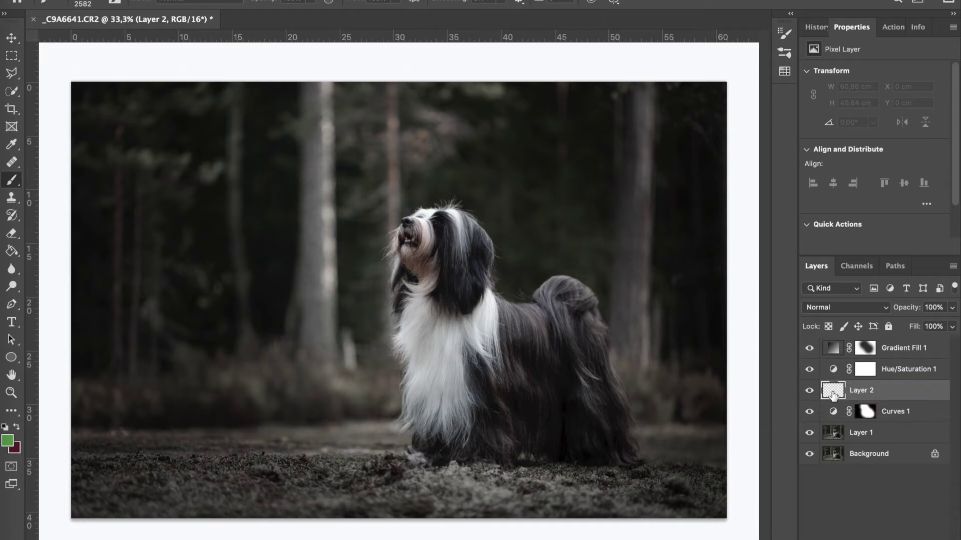
key(ctrl+bracketleft)
click(845, 307)
click(821, 417)
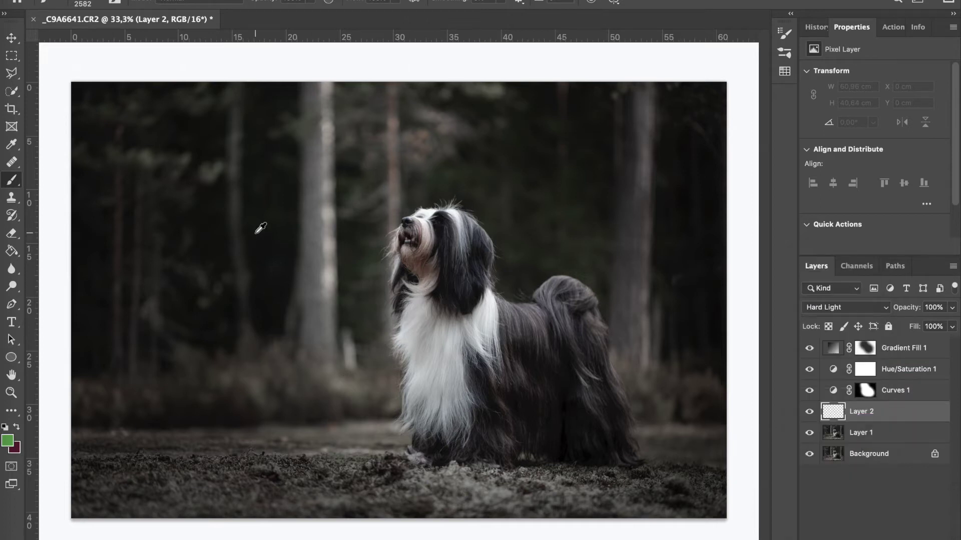
- Paint a dark colour over the forest left, right and around the dog
alt+click(304, 309)
mouse_move(199, 311)
mouse_down()
mouse_move(160, 204)
mouse_move(100, 380)
mouse_up()
drag(735, 144, 729, 257)
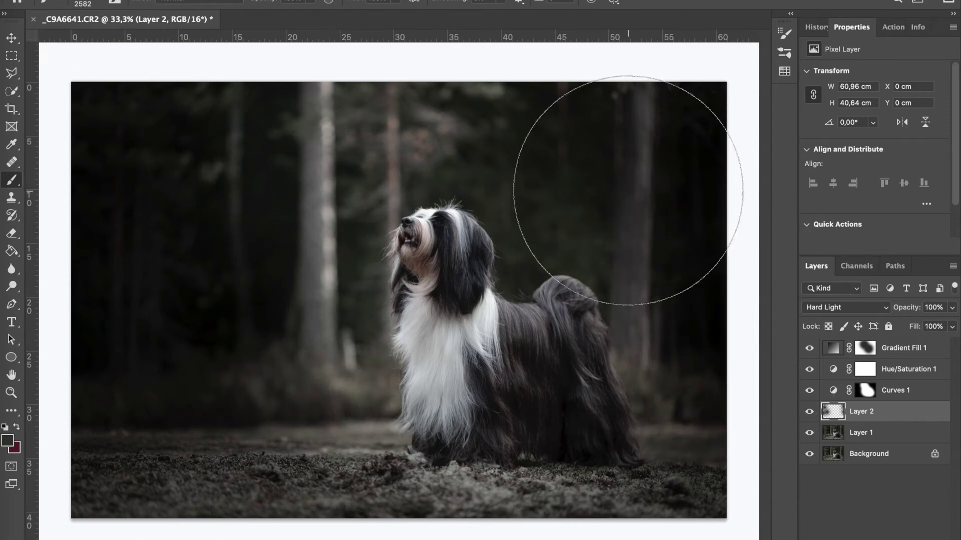
drag(290, 333, 380, 310)
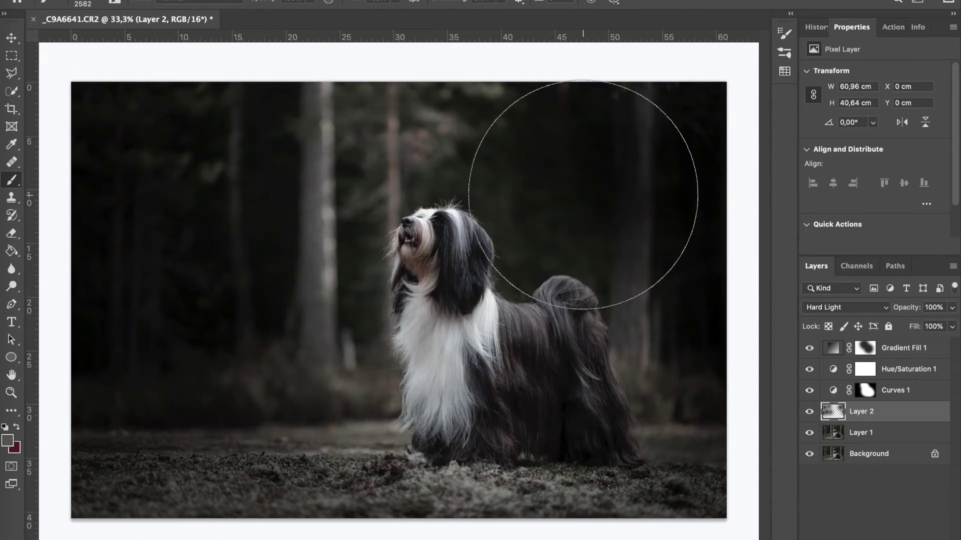
alt+click(492, 325)
click(400, 156)
key(ctrl+z)
- Add a mask to Layer 2 and paint black over the dog
click(883, 467)
key(d)
drag(503, 384, 415, 427)
scroll(404, 311, up, 2)
drag(635, 407, 660, 471)
drag(479, 468, 454, 491)
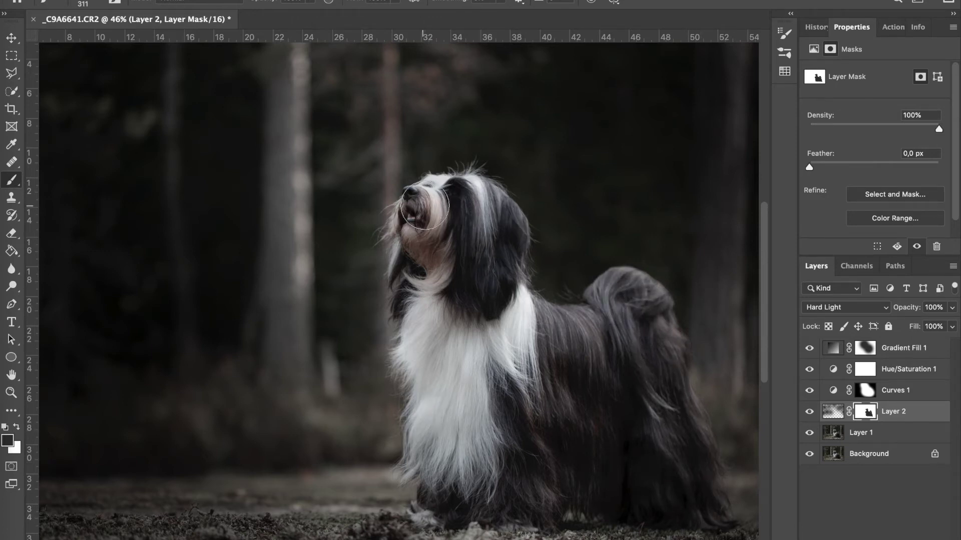
- Preview Layer 2's mask on its own to check the dog coverage
key(alt+backslash)
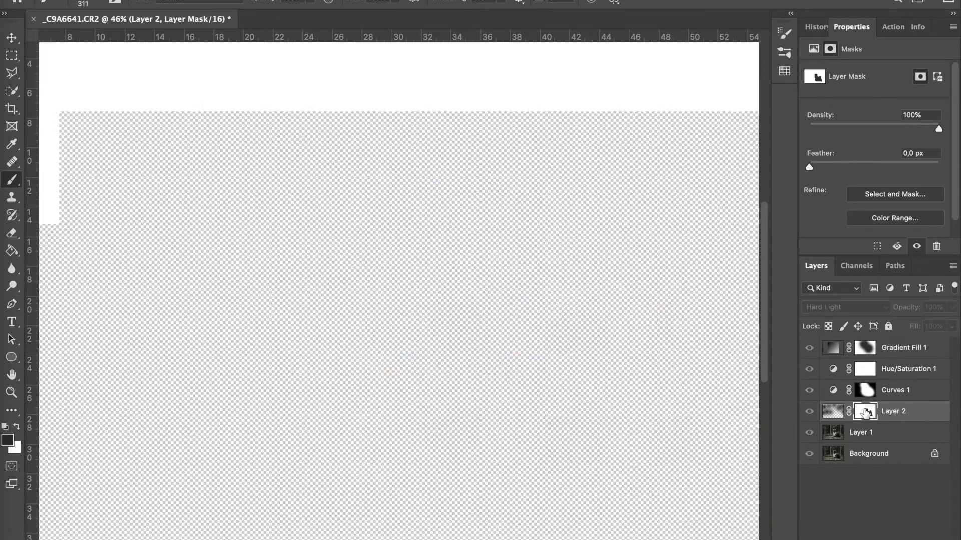
alt+click(863, 413)
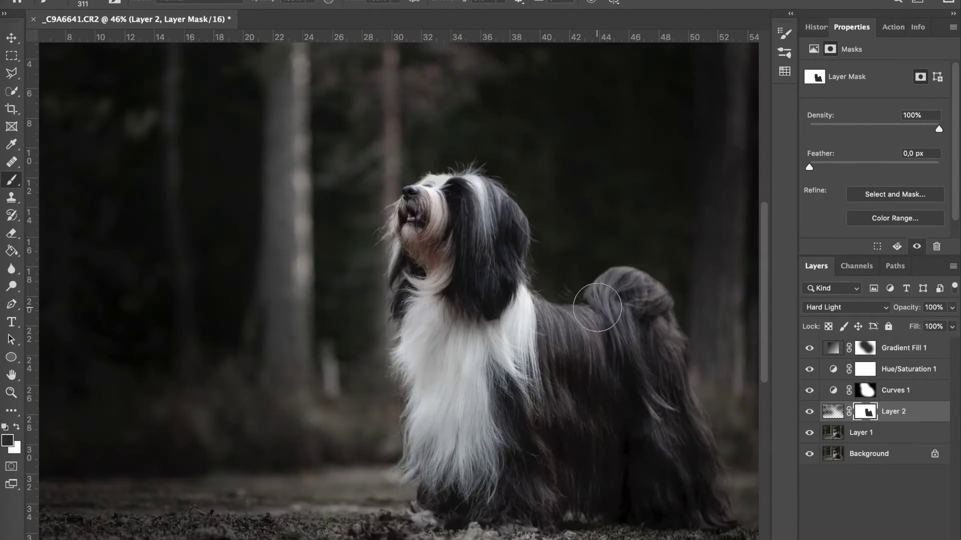
key(alt+backslash)
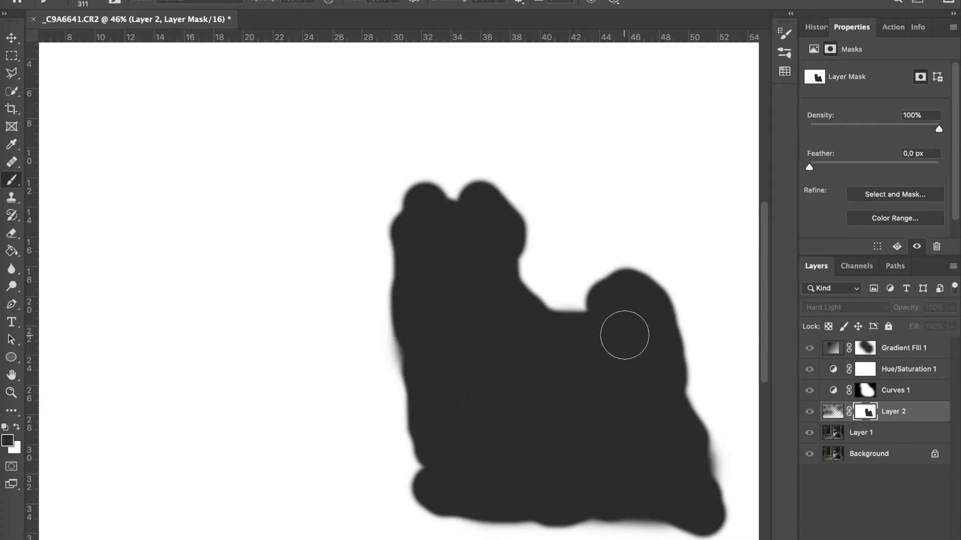
alt+click(864, 412)
scroll(628, 426, down, 2)
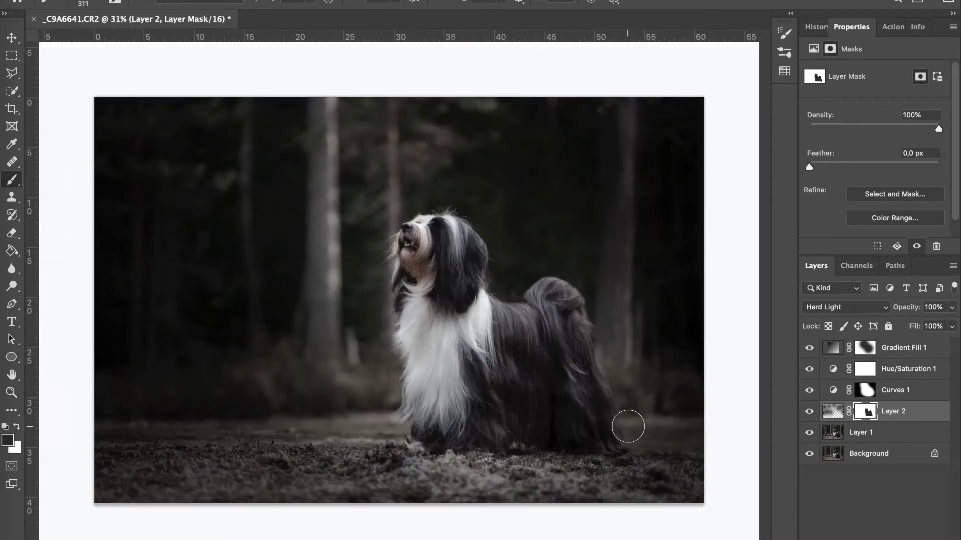
- Paint a soft white glow over the dog's head on a new layer at 45% opacity
key(ctrl+shift+alt+n)
drag(435, 300, 620, 335)
mouse_move(355, 280)
mouse_down()
mouse_move(482, 253)
mouse_move(300, 129)
mouse_move(396, 375)
mouse_move(322, 322)
mouse_move(466, 193)
mouse_up()
click(951, 307)
drag(957, 328, 919, 328)
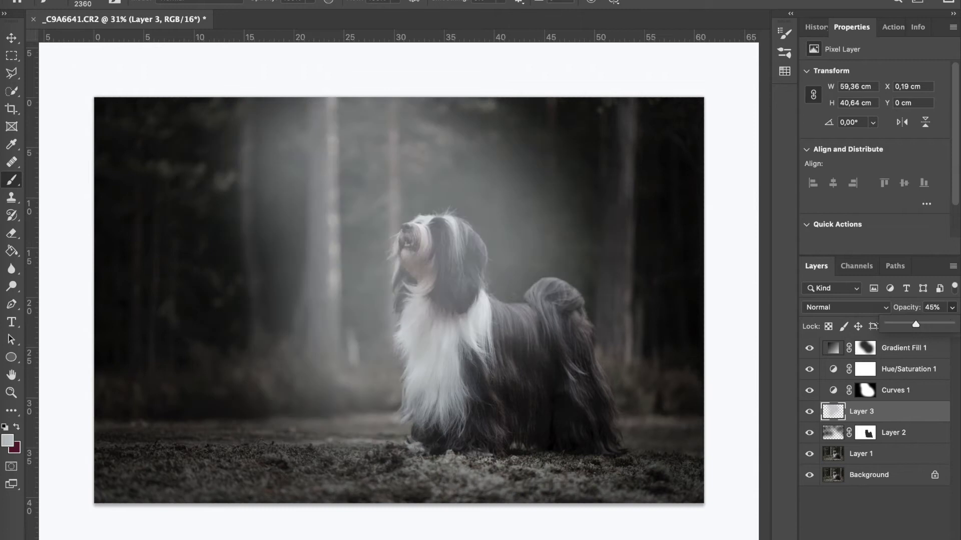
- Copy Layer 2's dog mask onto Layer 3 and target that mask
scroll(568, 340, up, 5)
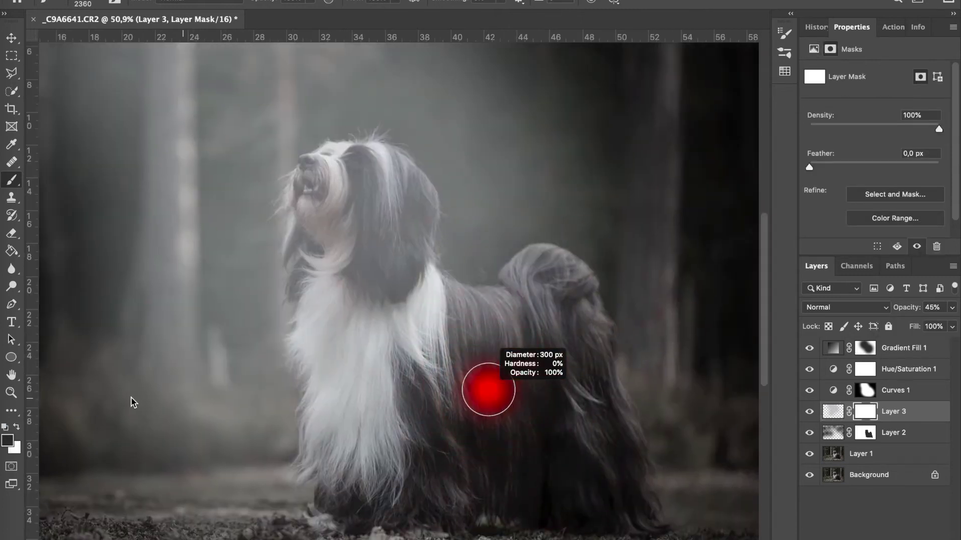
drag(866, 433, 868, 412)
scroll(500, 444, up, 3)
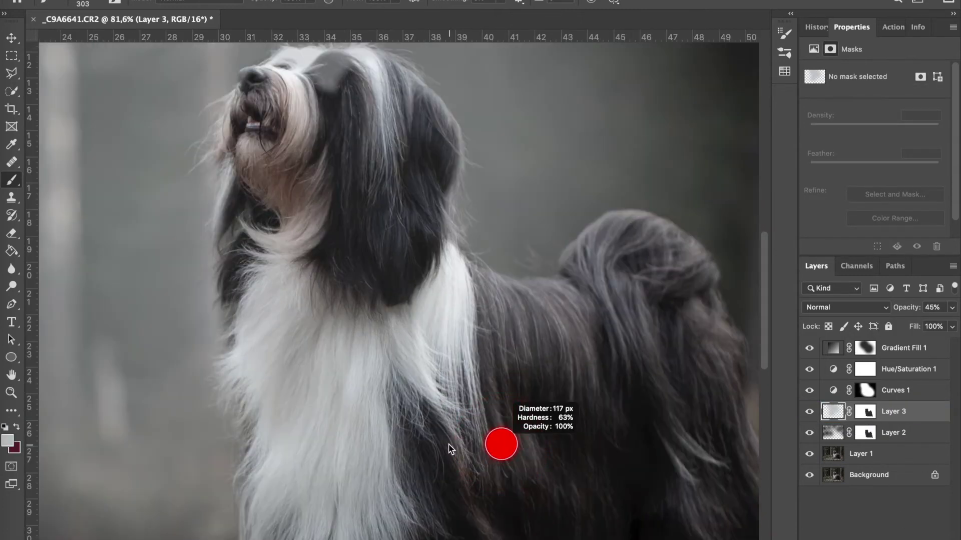
click(825, 412)
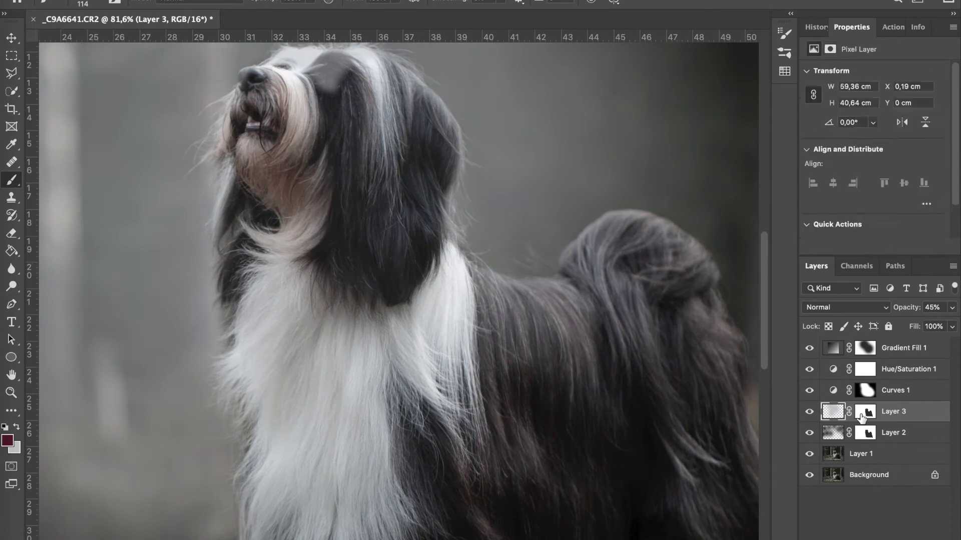
click(866, 412)
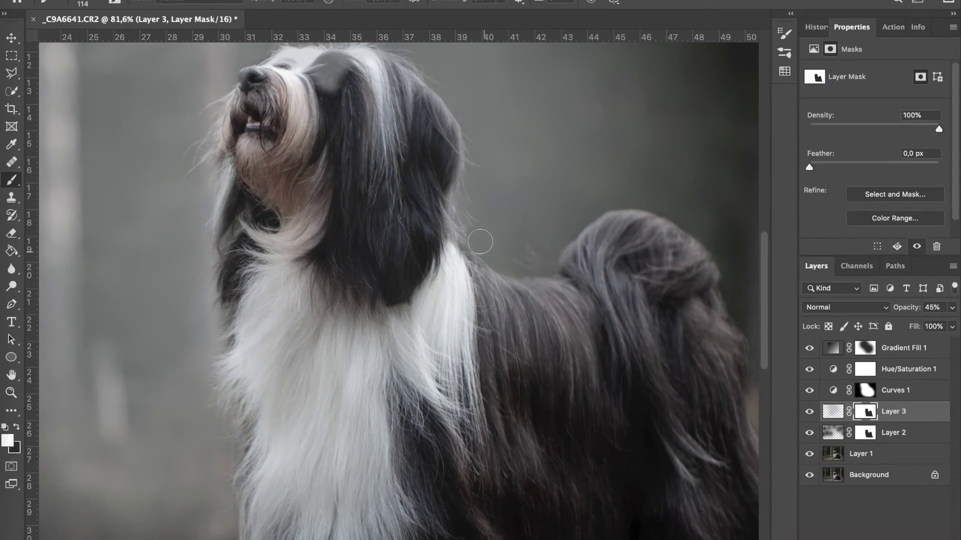
- Paint black on Layer 3's mask with a small soft brush to clear haze off the nose
scroll(577, 219, up, 3)
key(x)
ctrl+alt+drag(272, 211, 261, 173)
scroll(271, 211, up, 2)
scroll(254, 191, up, 3)
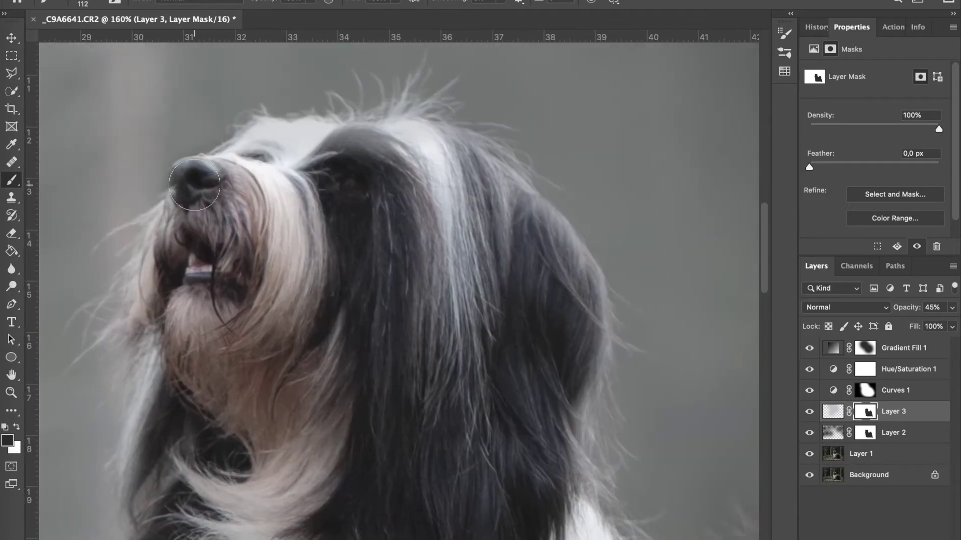
right_click(281, 226)
key(Escape)
ctrl+alt+drag(230, 199, 215, 198)
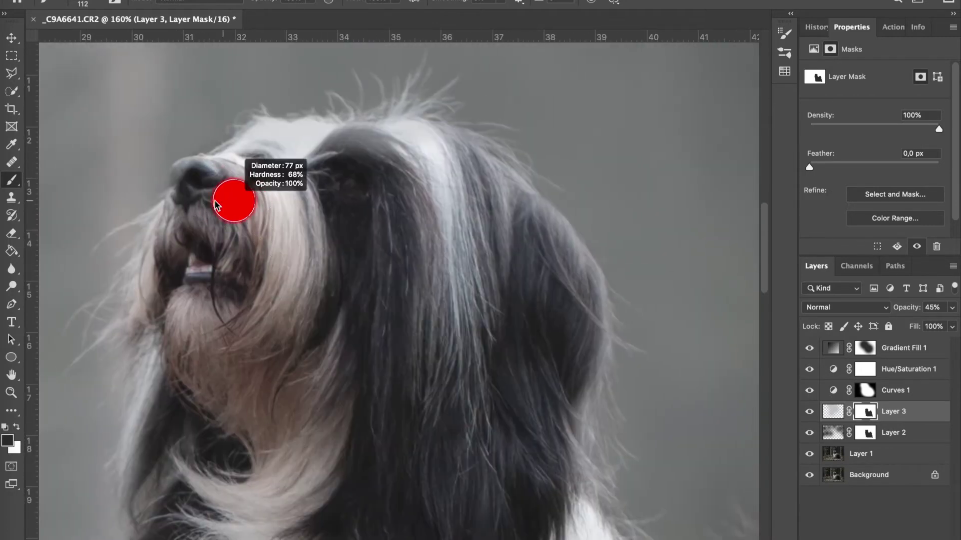
scroll(199, 161, up, 2)
drag(199, 160, 240, 156)
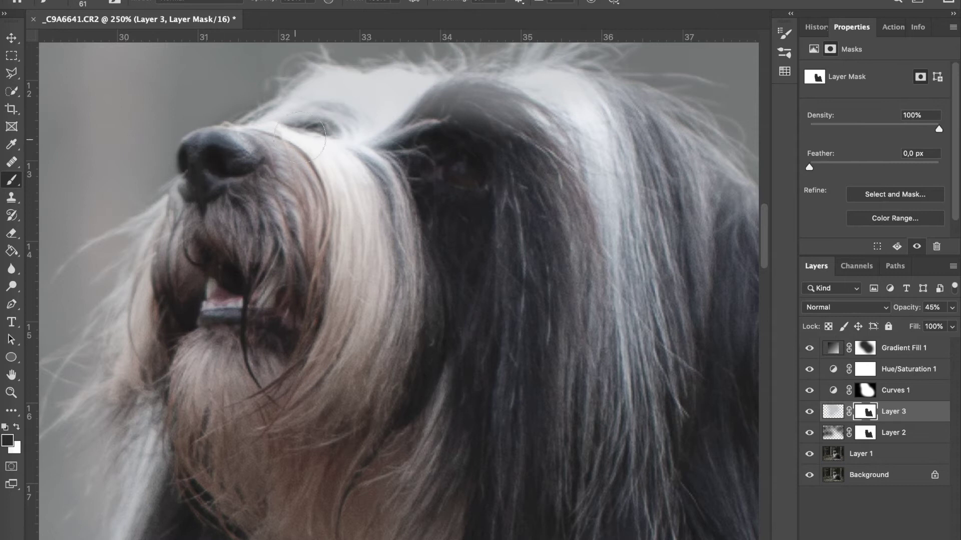
- Refine the mask with a softer brush, then switch to white at 317 px
scroll(367, 206, down, 3)
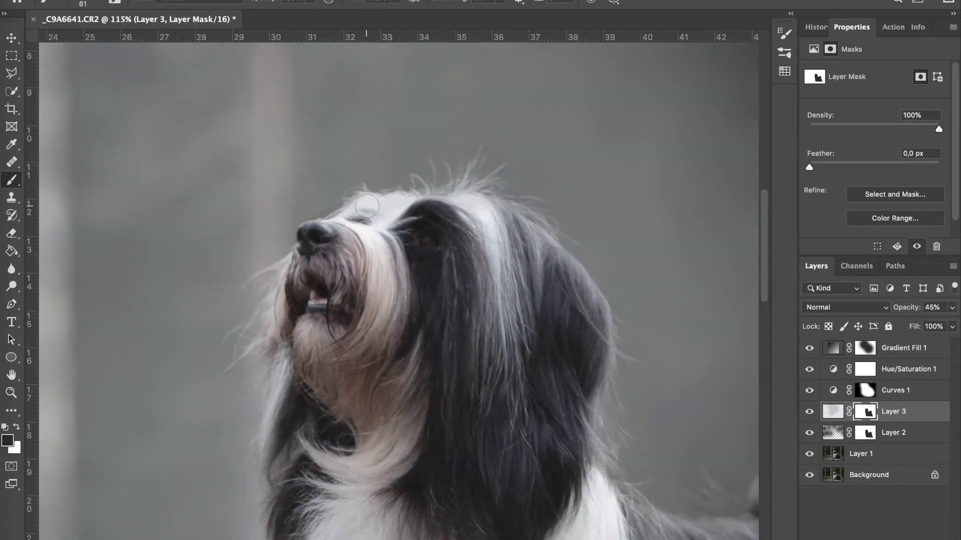
drag(476, 281, 476, 132)
mouse_move(565, 254)
mouse_down()
mouse_move(498, 161)
mouse_move(523, 232)
mouse_up()
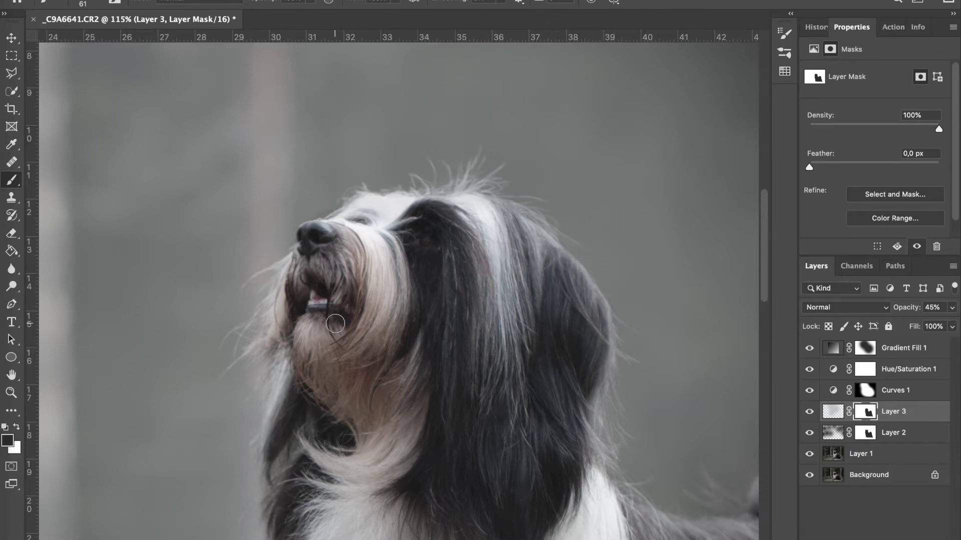
scroll(439, 416, down, 3)
scroll(242, 249, up, 3)
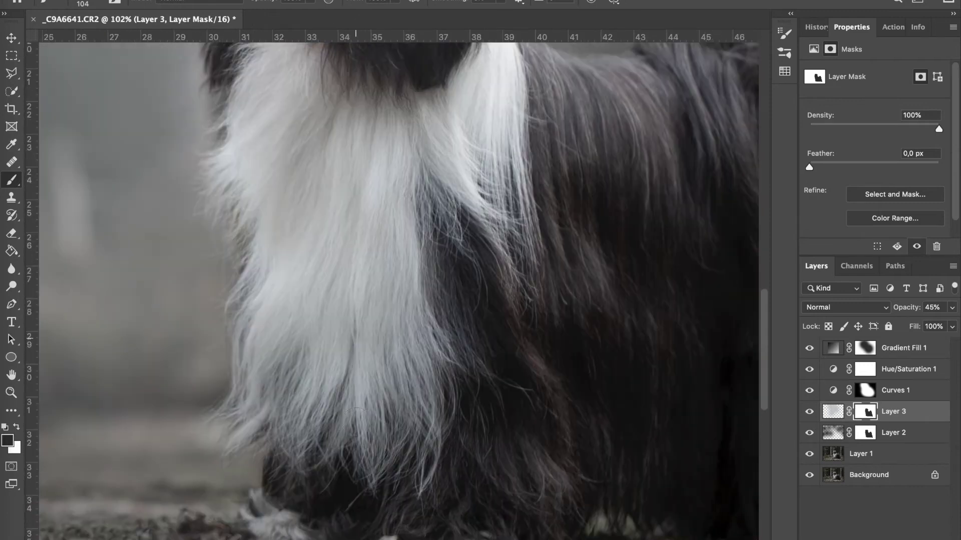
key(x)
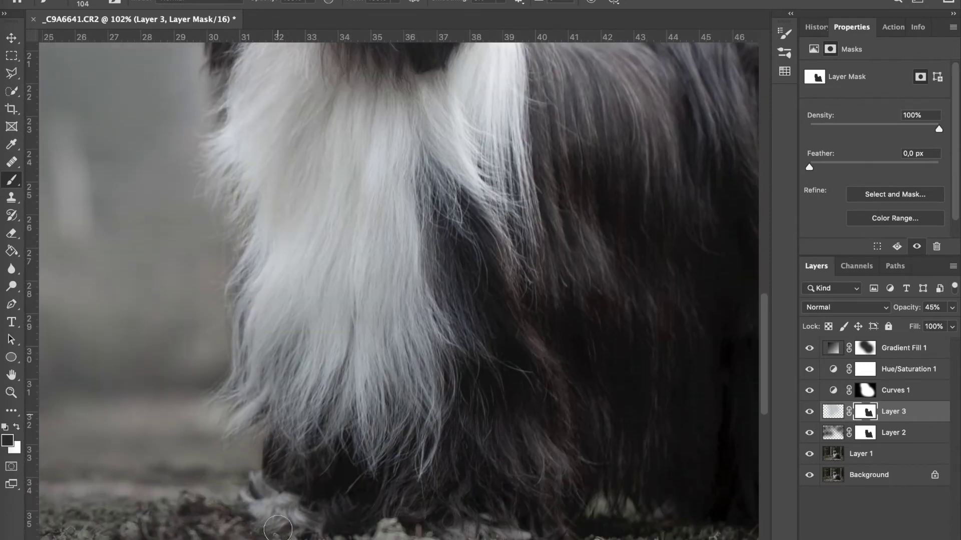
drag(333, 476, 511, 480)
scroll(312, 184, up, 3)
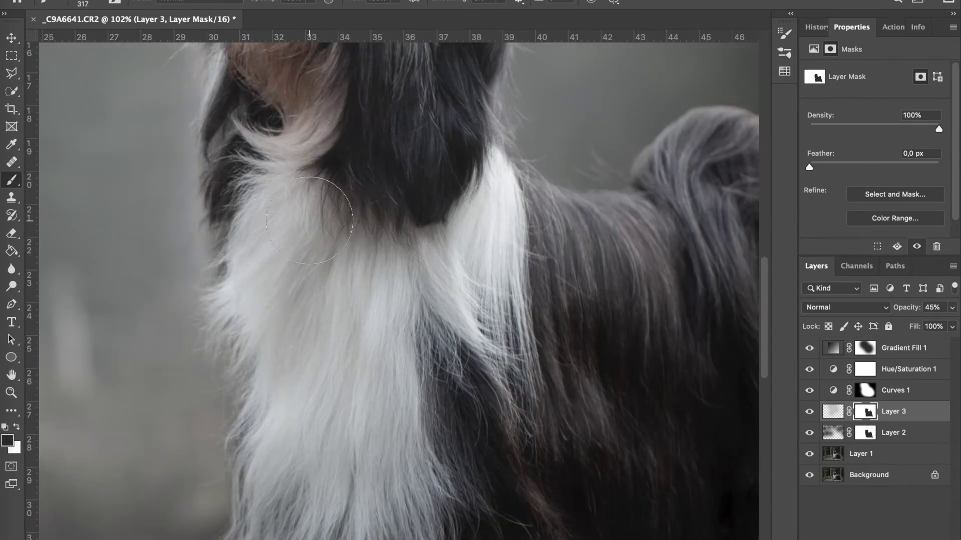
scroll(340, 155, down, 3)
scroll(590, 300, up, 2)
scroll(600, 366, up, 1)
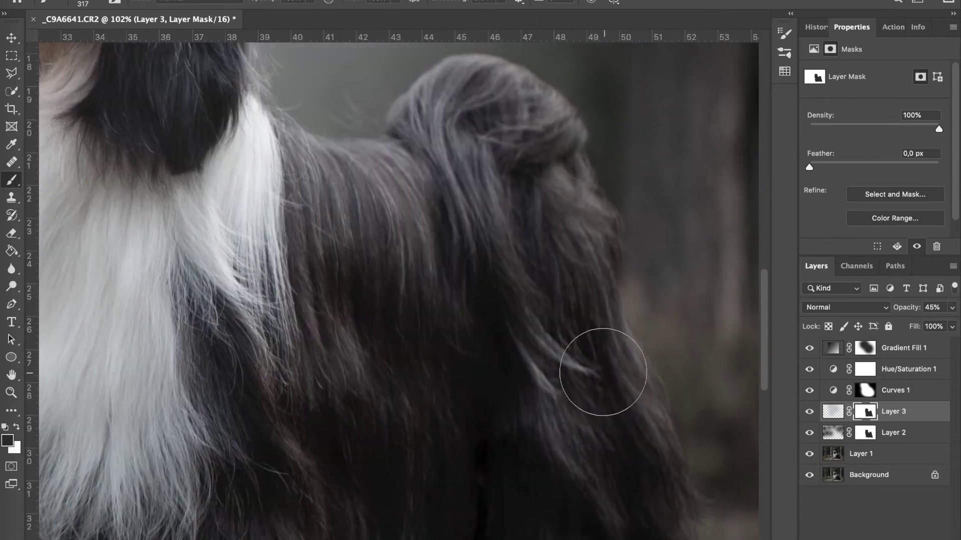
scroll(617, 513, down, 3)
scroll(617, 513, down, 2)
- Set the haze layer (Layer 3) to about 40% opacity with its pixels targeted
key(v)
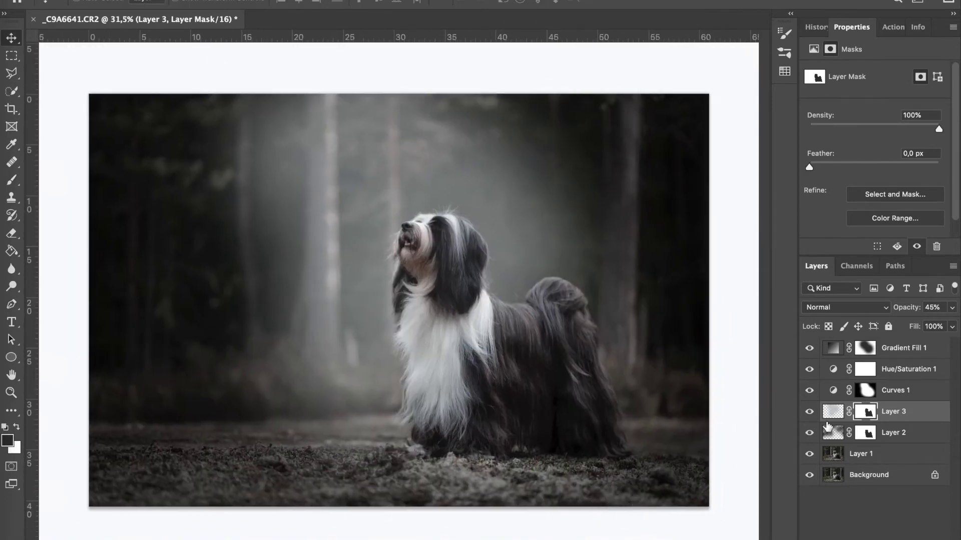
click(951, 307)
drag(916, 324, 906, 325)
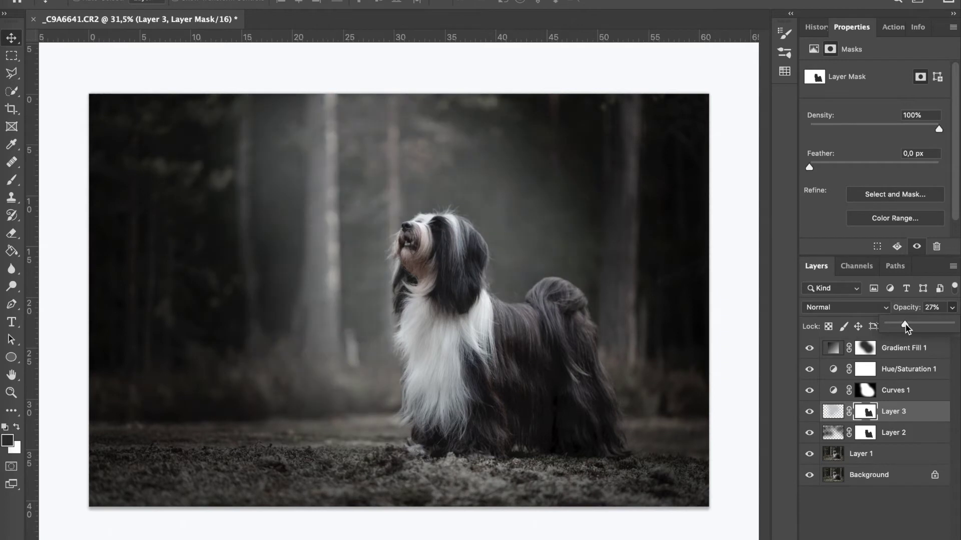
click(888, 505)
click(833, 411)
click(952, 307)
drag(905, 325, 914, 328)
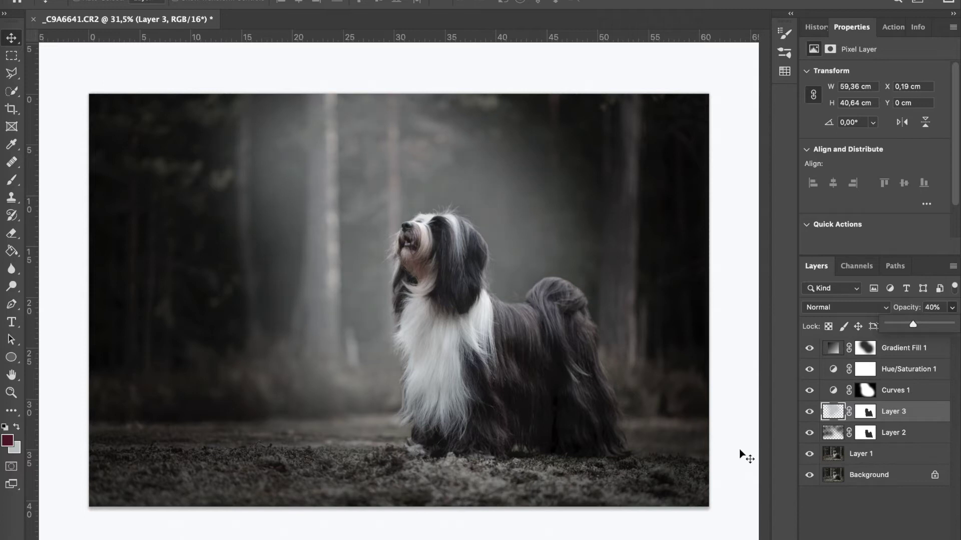
- Paint soft light fog from the left trees toward the dog
key(b)
key(x)
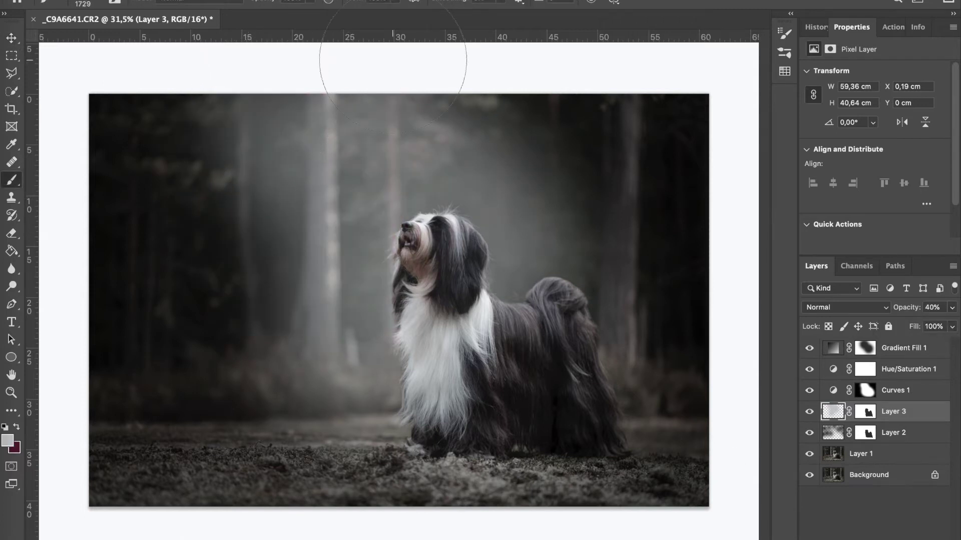
mouse_move(281, 210)
mouse_down()
mouse_move(375, 360)
mouse_move(568, 400)
mouse_move(540, 280)
mouse_move(599, 387)
mouse_move(446, 125)
mouse_move(446, 428)
mouse_move(349, 250)
mouse_up()
- Darken the left and right edges with near-black on a new Layer 4
key(ctrl+shift+alt+n)
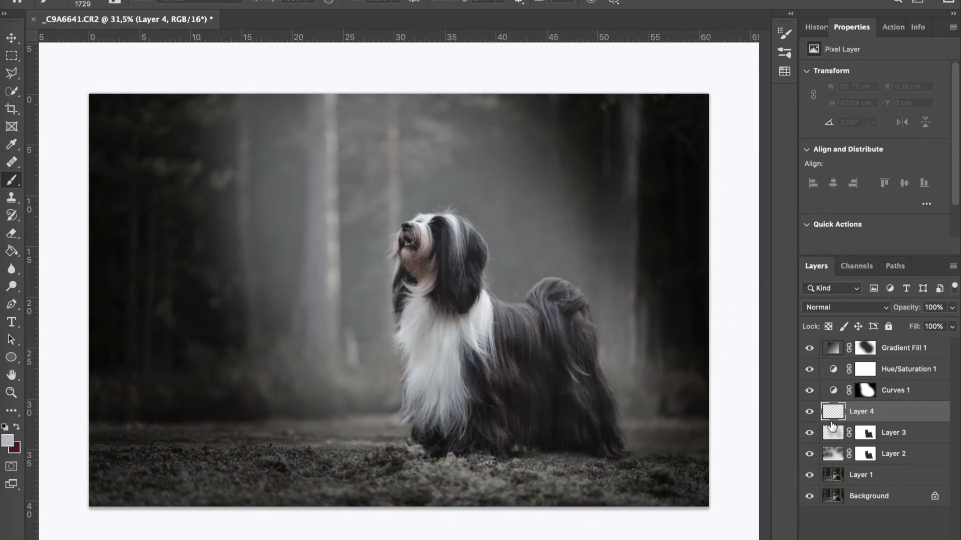
key(ctrl+bracketleft)
alt+click(188, 348)
mouse_move(189, 348)
mouse_down()
mouse_move(142, 344)
mouse_move(142, 365)
mouse_move(133, 204)
mouse_move(192, 297)
mouse_move(182, 134)
mouse_up()
mouse_move(573, 106)
mouse_down()
mouse_move(656, 301)
mouse_move(648, 167)
mouse_move(734, 418)
mouse_up()
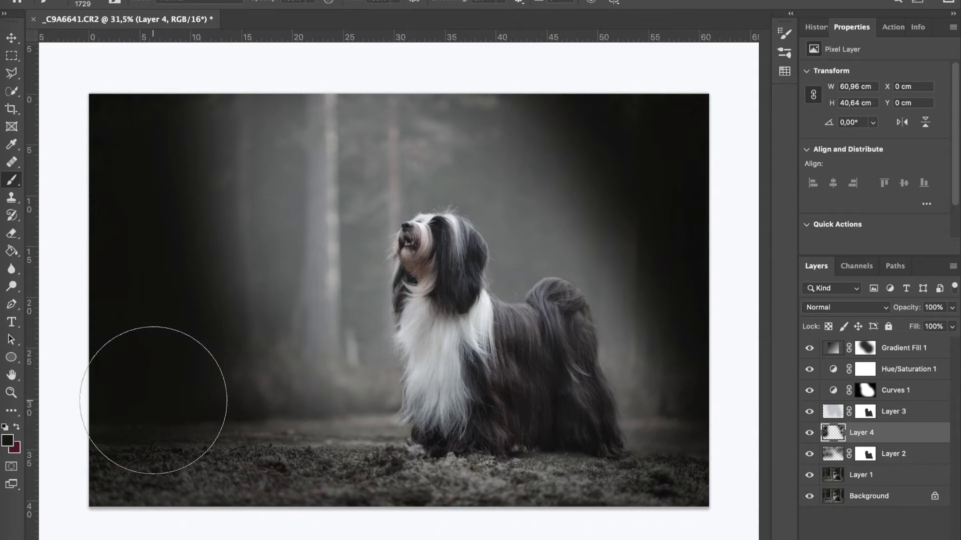
- Lighten the fog at the top centre on Layer 3 with grey sampled from the fur
click(896, 411)
alt+click(436, 326)
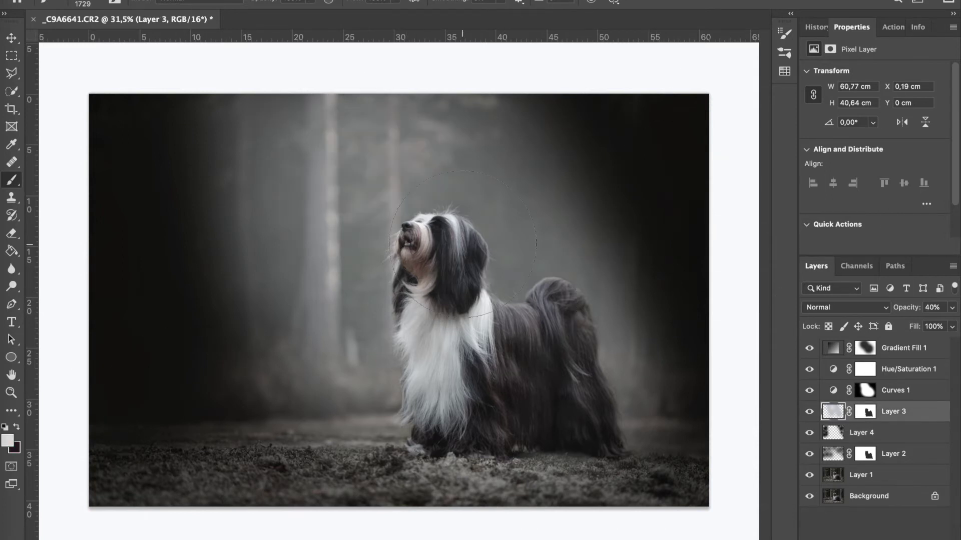
drag(370, 182, 496, 91)
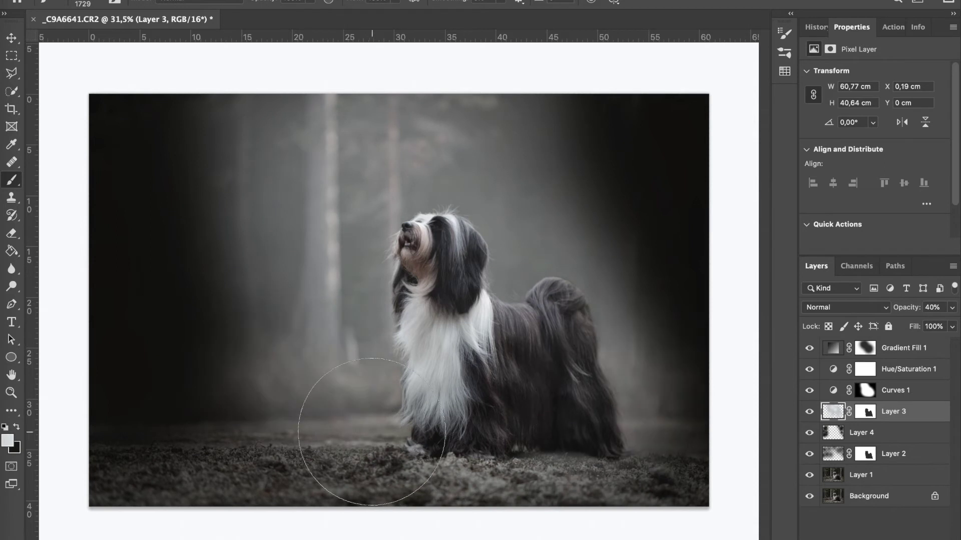
- Darken the lower-left ground in black on Layer 4
click(851, 433)
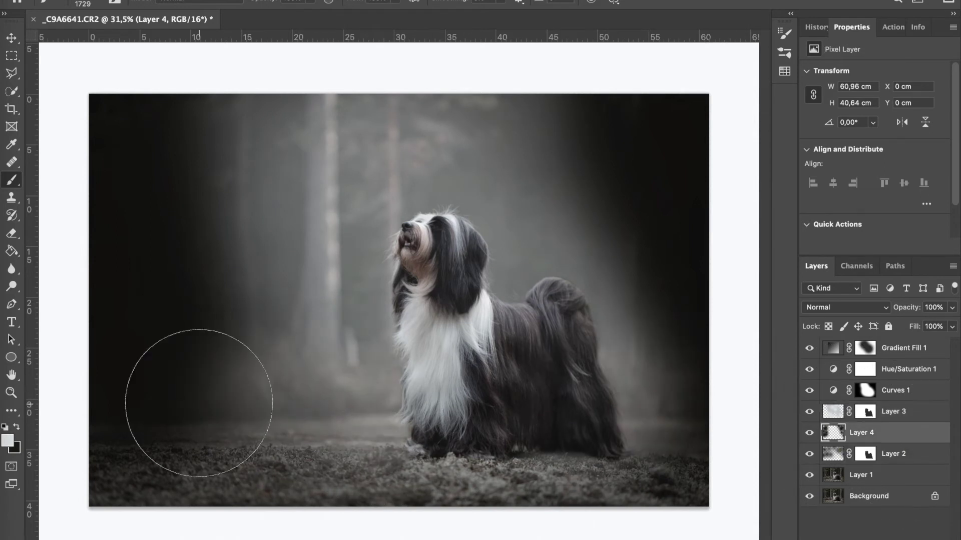
key(x)
drag(161, 440, 215, 514)
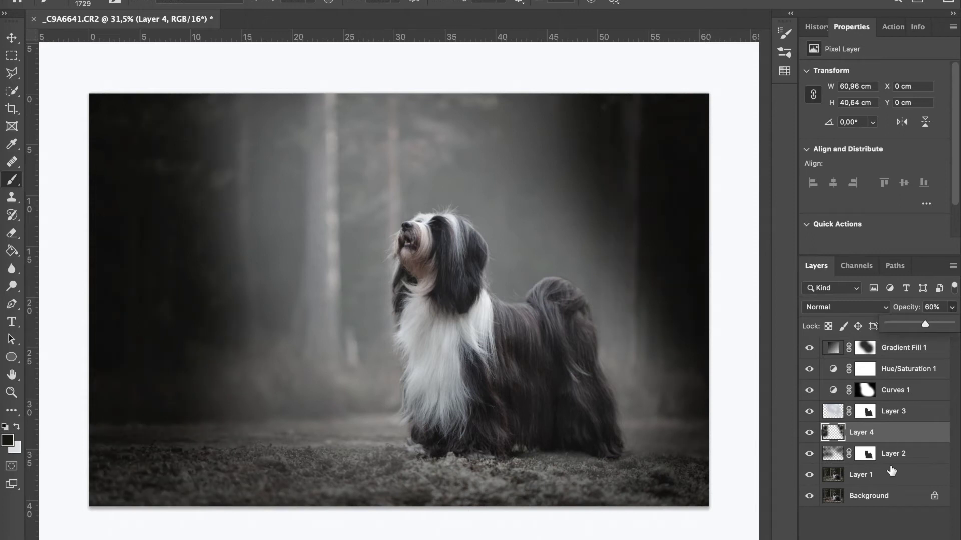
key(ctrl+shift+alt+n)
- Paint soft white fog over the lower-left ground, then set Layer 5 to 57% opacity with a mask
drag(833, 432, 833, 466)
key(x)
drag(193, 482, 119, 450)
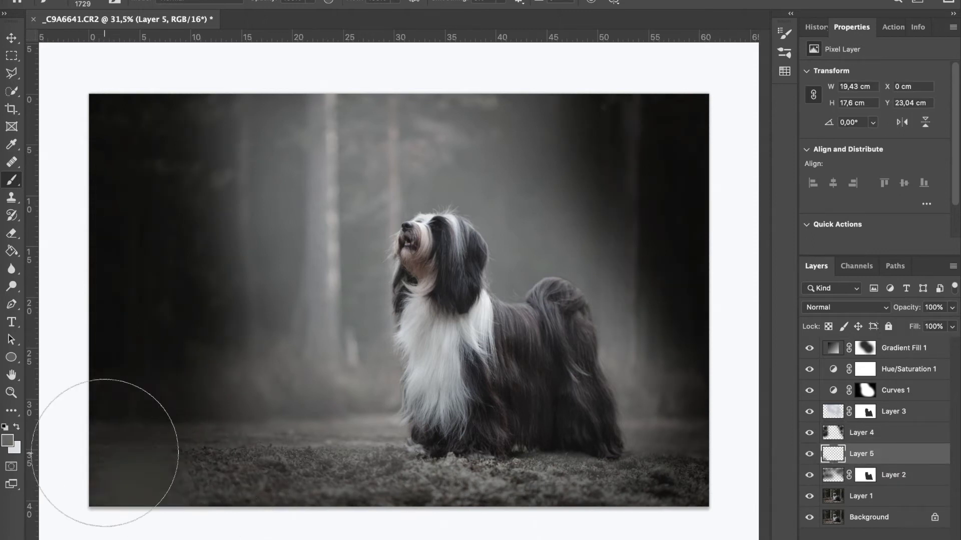
scroll(700, 491, down, 3)
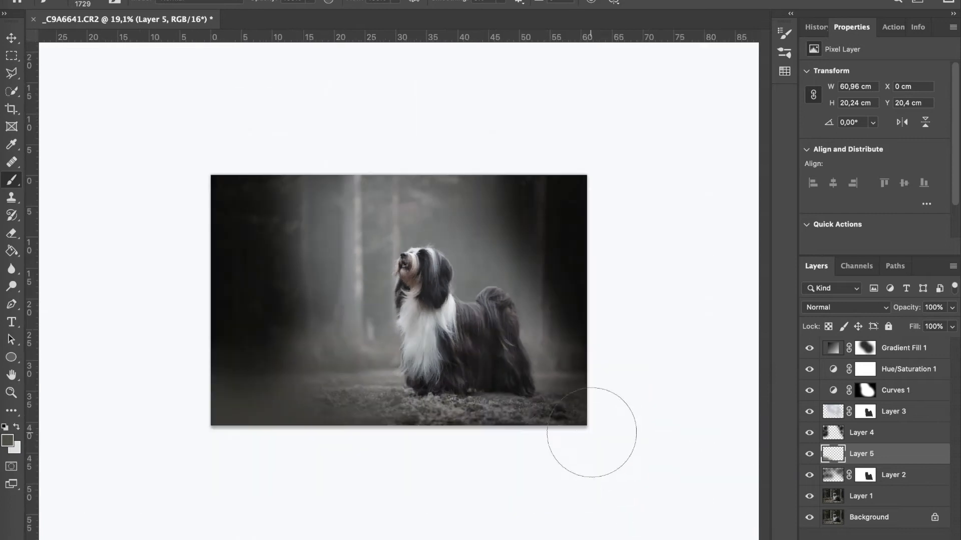
scroll(397, 301, up, 3)
drag(952, 307, 924, 326)
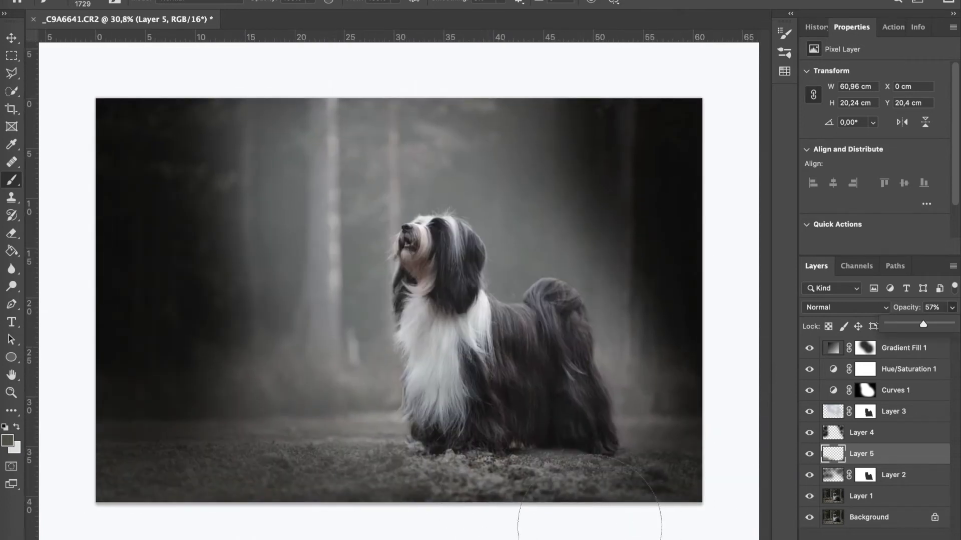
key(ctrl+alt+m)
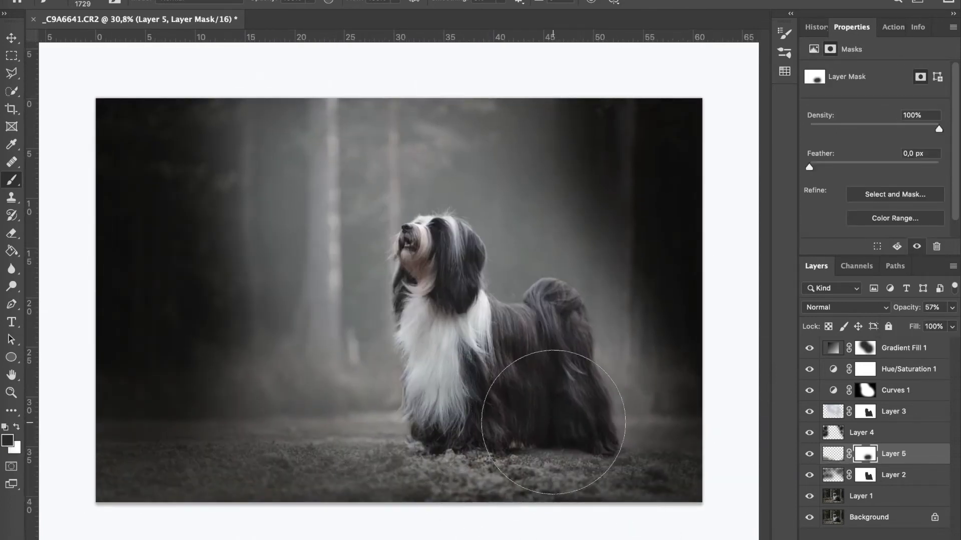
- Create a new empty Layer 6, paint a soft black shadow under the dog and mask it
key(ctrl+shift+alt+n)
key(ctrl+bracketleft)
key(ctrl+bracketleft)
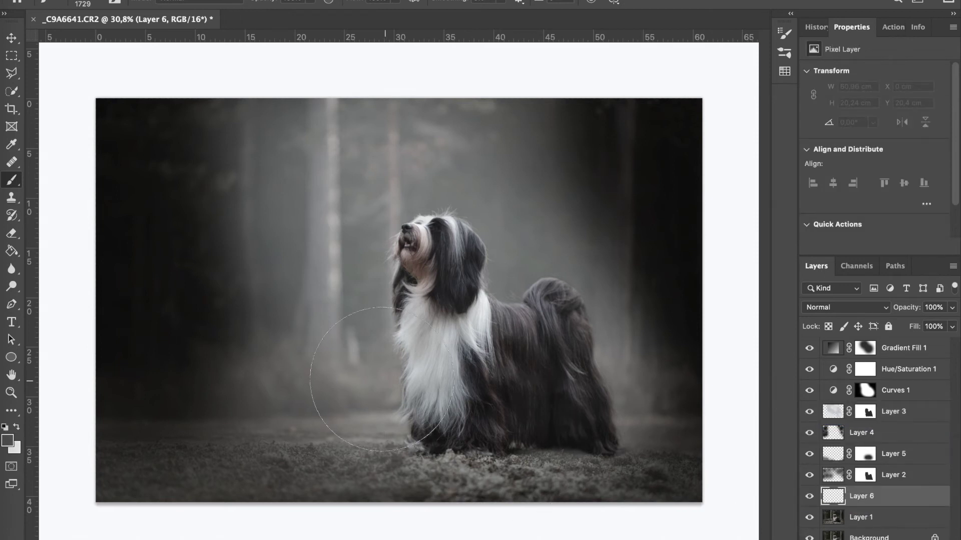
mouse_move(582, 506)
mouse_down()
mouse_move(583, 461)
mouse_move(472, 461)
mouse_move(553, 450)
mouse_move(606, 521)
mouse_up()
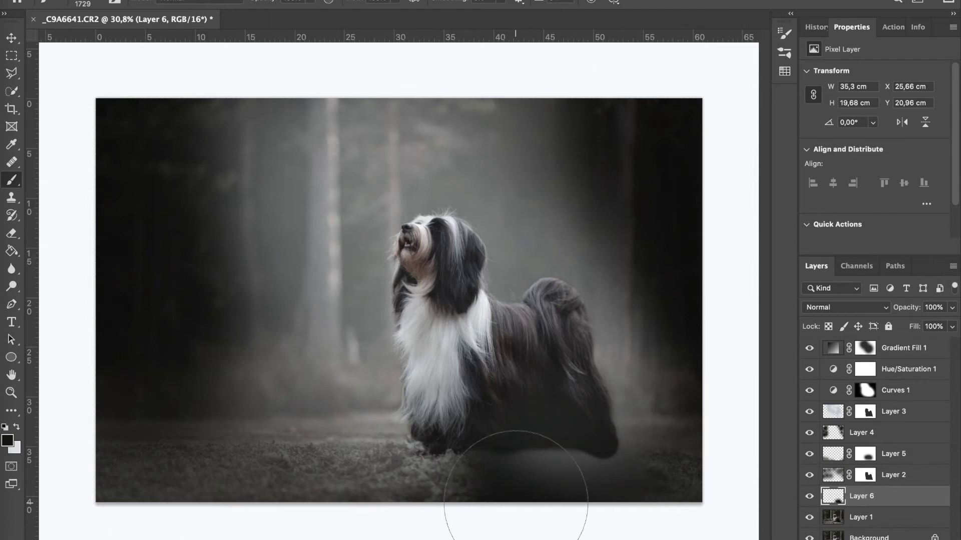
key(ctrl+alt+m)
mouse_move(869, 411)
mouse_down()
mouse_move(872, 487)
mouse_move(863, 497)
mouse_up()
click(846, 307)
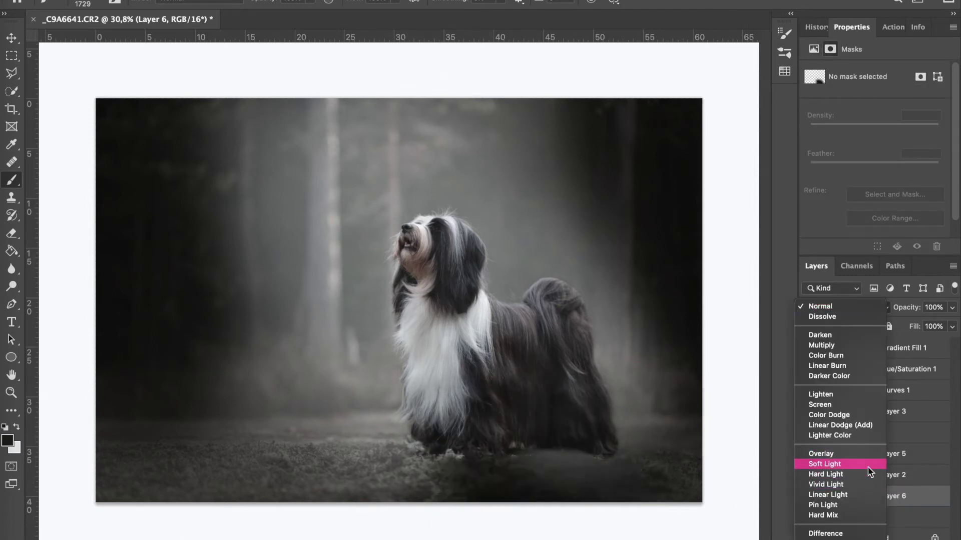
- Set the shadow layer to Hard Light and paint its mask around the front and rear paws
click(867, 469)
scroll(493, 438, up, 3)
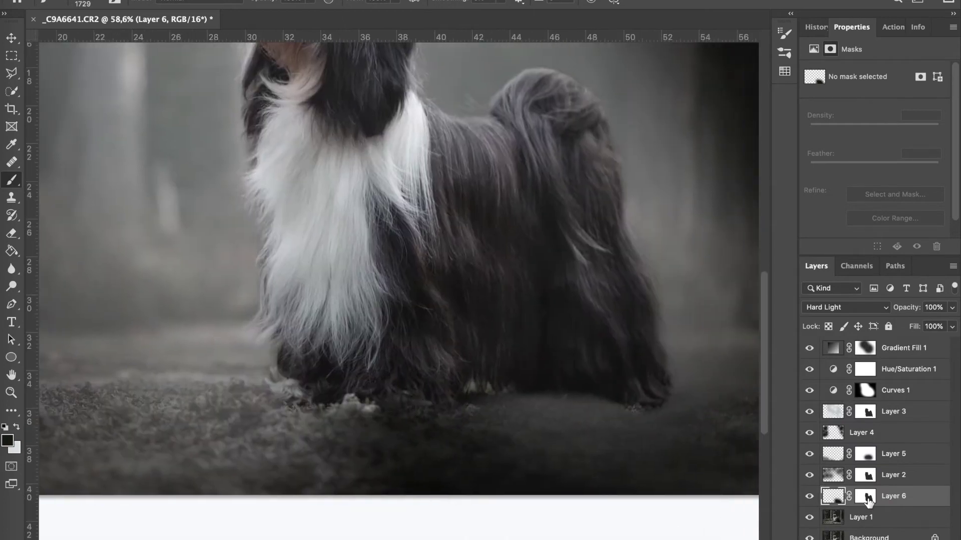
click(865, 496)
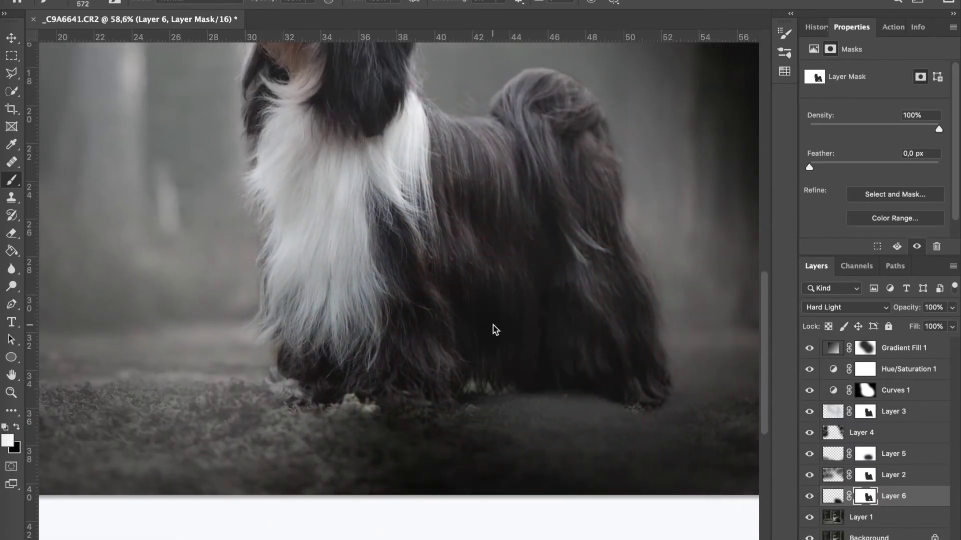
drag(482, 369, 351, 405)
drag(617, 412, 643, 429)
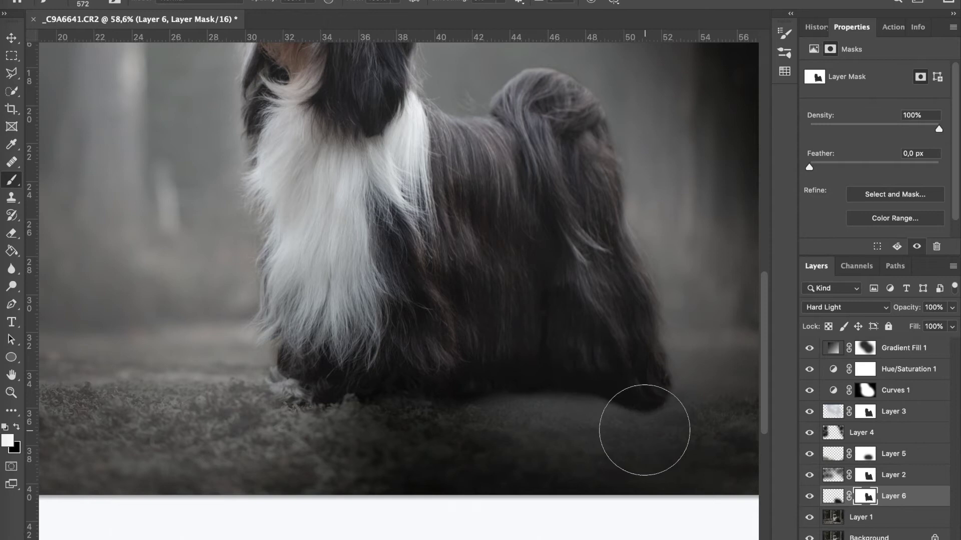
key(x)
drag(596, 325, 534, 328)
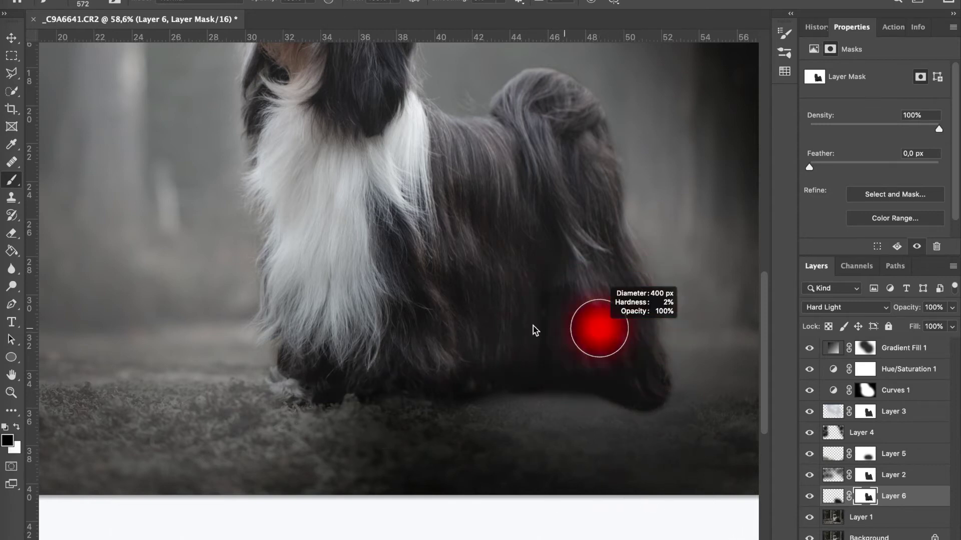
scroll(331, 346, down, 3)
- Return the shadow layer to Normal and paint more near-black (060605) shadow under the feet
click(832, 496)
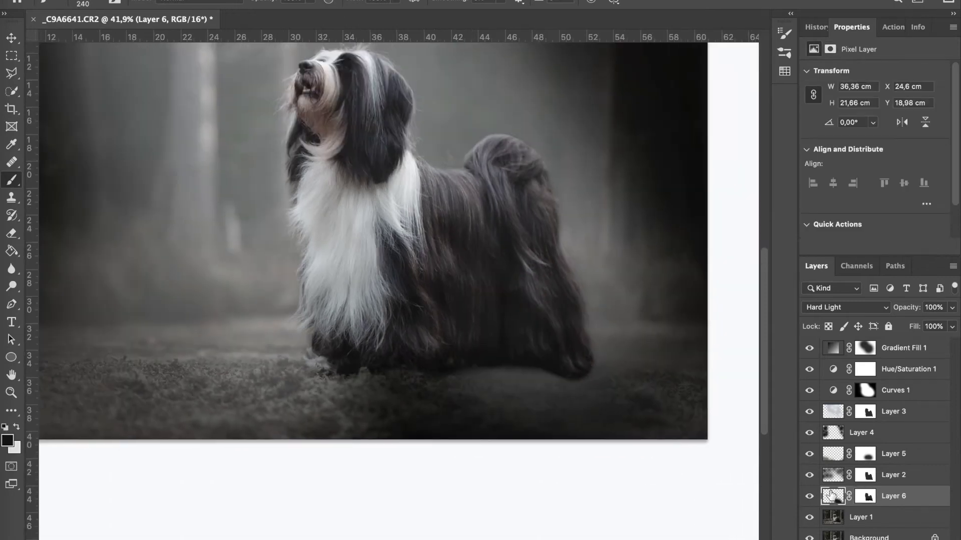
drag(471, 386, 500, 390)
click(846, 307)
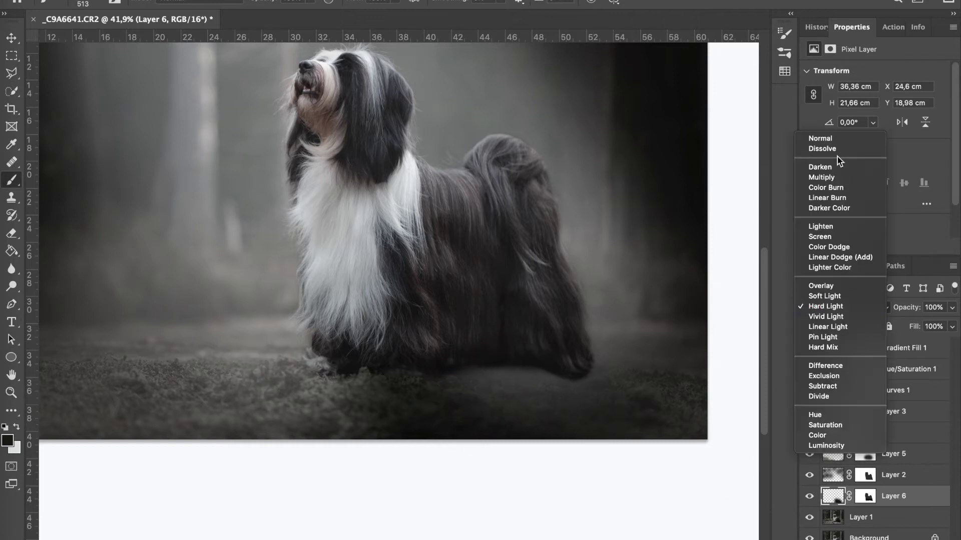
click(820, 136)
click(7, 441)
click(878, 69)
mouse_move(443, 385)
mouse_down()
mouse_move(476, 425)
mouse_move(408, 423)
mouse_up()
click(865, 497)
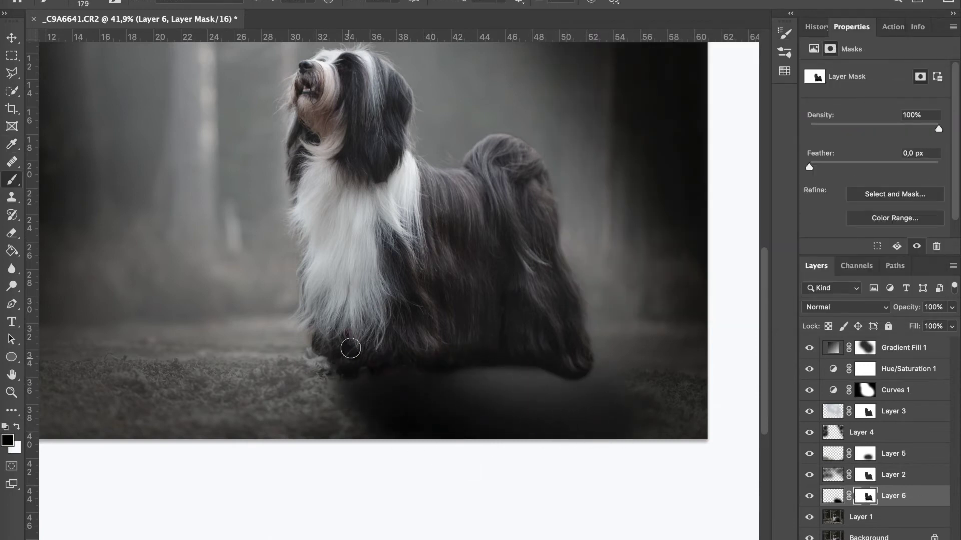
drag(453, 345, 499, 322)
scroll(564, 401, down, 3)
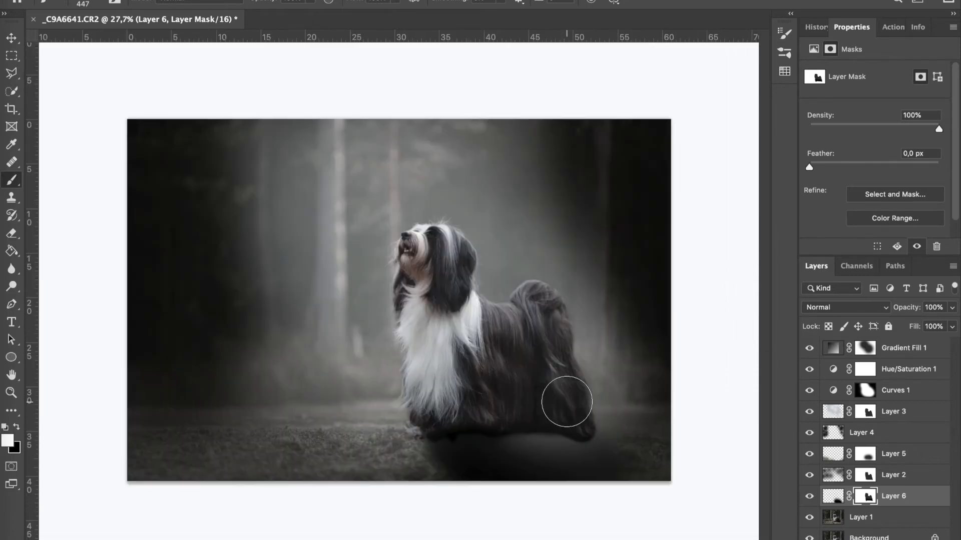
- Soften Layer 6's shadow with a ~53.1 px Gaussian Blur and fade it to 67% opacity
key(v)
click(832, 496)
click(300, 1)
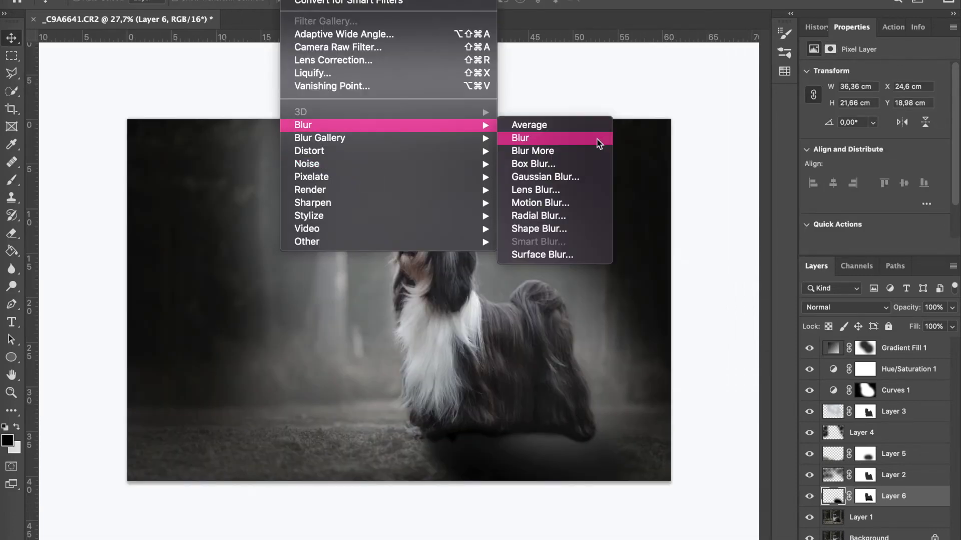
mouse_move(302, 125)
click(575, 185)
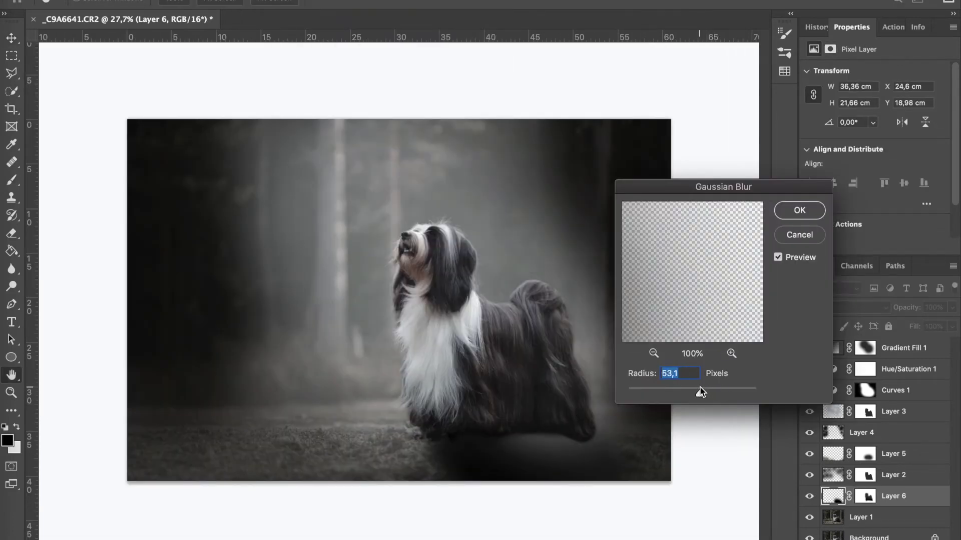
key(Return)
click(952, 307)
drag(953, 323, 931, 325)
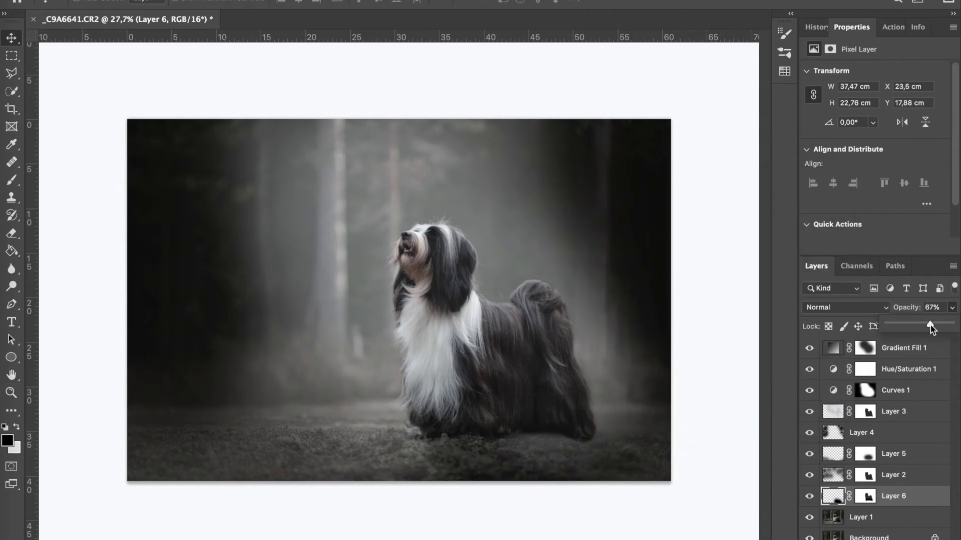
click(829, 478)
- Compare Layers 2 and 5, then brush over the lower-left fog on Layer 5 to darken it
click(810, 475)
click(833, 454)
click(809, 453)
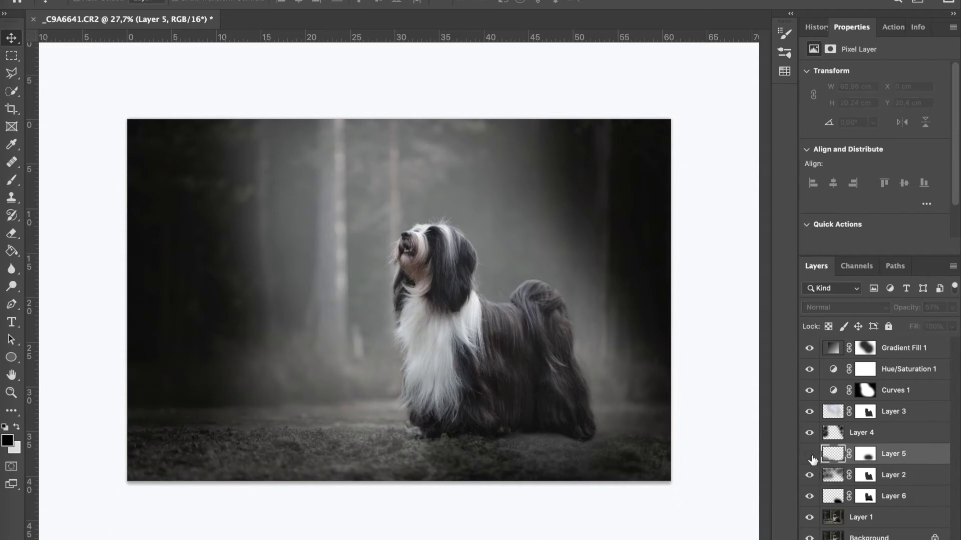
key(b)
drag(129, 440, 204, 440)
scroll(277, 452, down, 2)
mouse_move(276, 453)
mouse_down()
mouse_move(150, 396)
mouse_move(257, 382)
mouse_move(639, 397)
mouse_up()
mouse_move(307, 511)
mouse_down()
mouse_move(247, 343)
mouse_move(285, 348)
mouse_up()
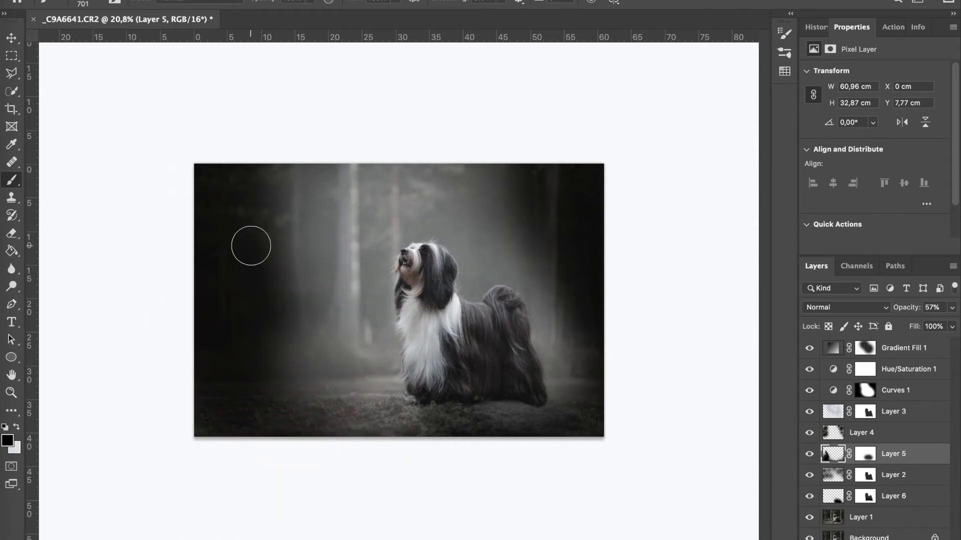
- Lower the opacity of Layer 5, Layer 4 to 40% and Layer 3 to 30%
drag(953, 313, 915, 328)
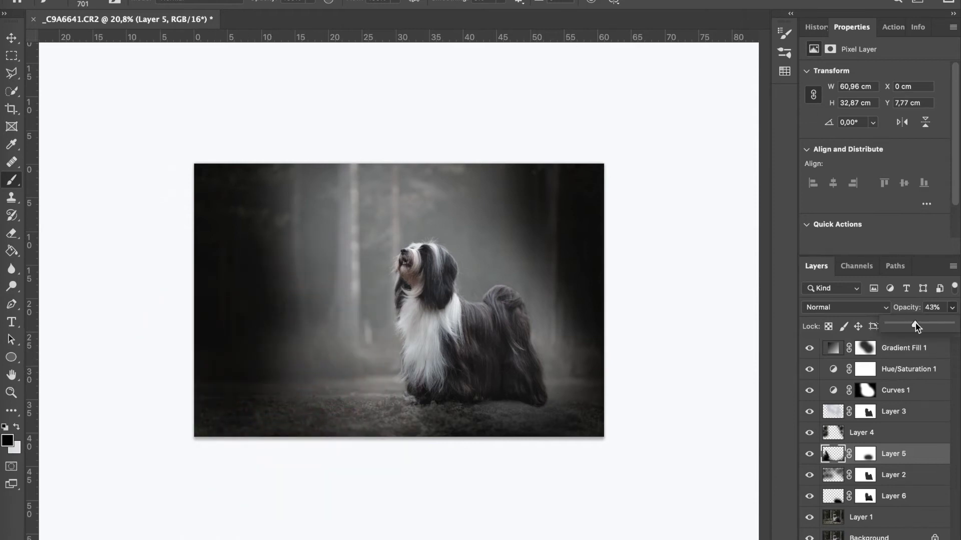
click(808, 438)
drag(952, 307, 918, 326)
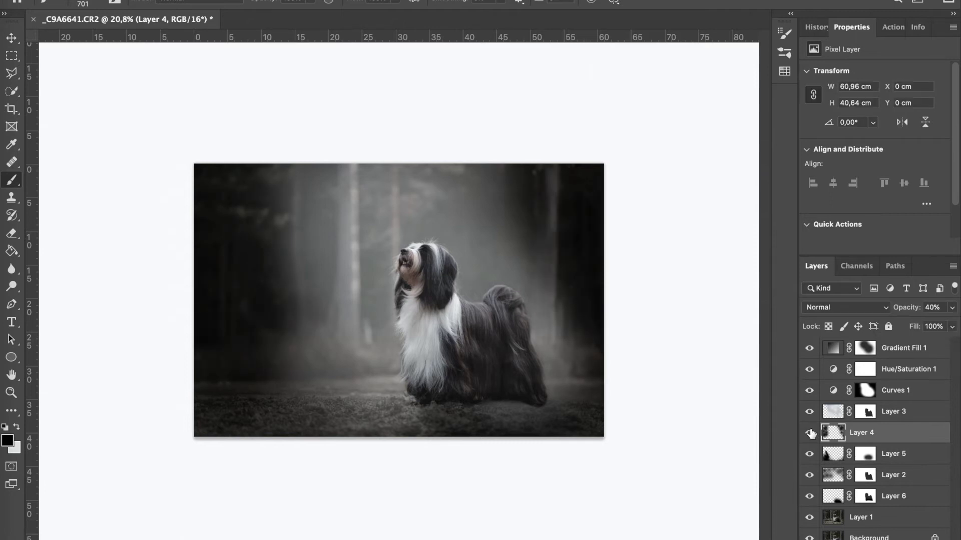
click(826, 413)
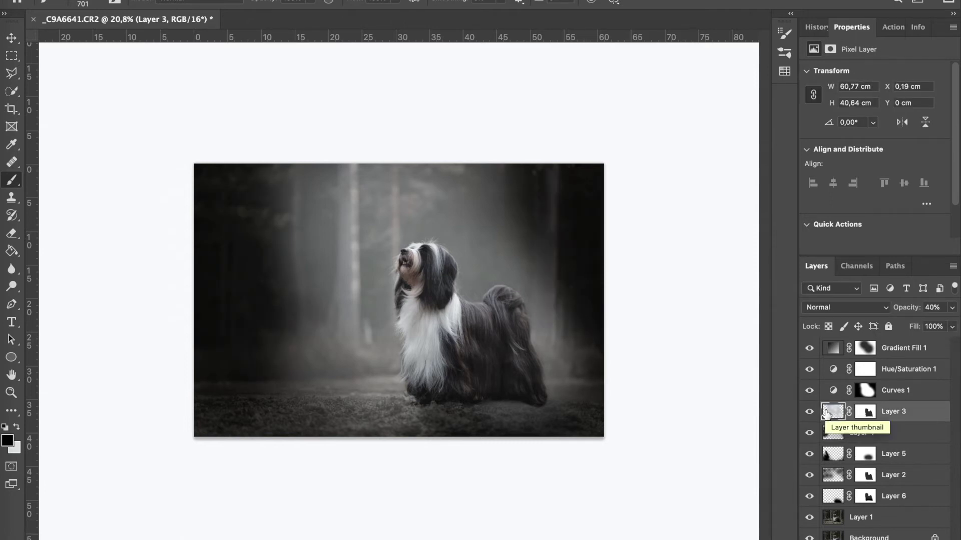
drag(952, 308, 906, 323)
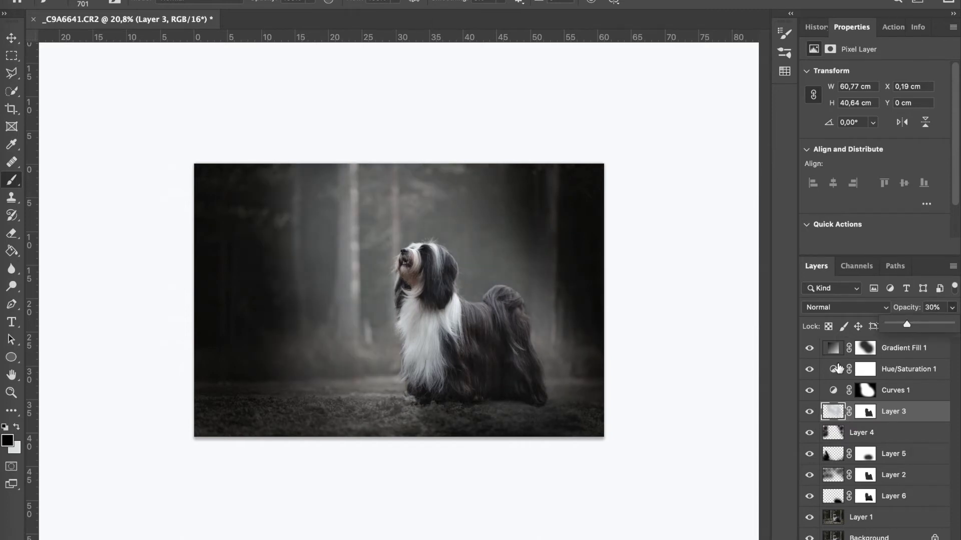
click(833, 347)
click(635, 248)
- Darken the scene with a Curves 2 adjustment (132→109) and mask it off the dog
drag(891, 152, 891, 166)
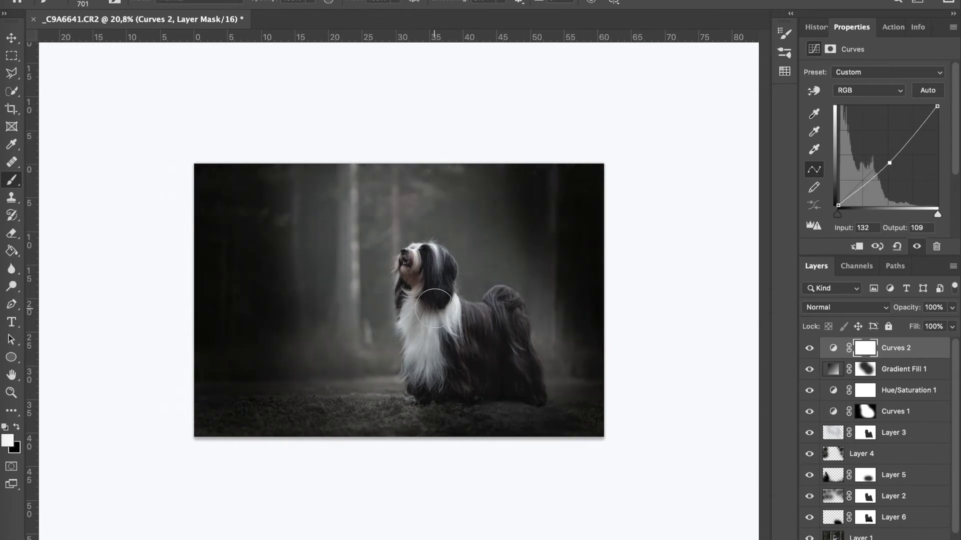
key(x)
drag(479, 335, 325, 245)
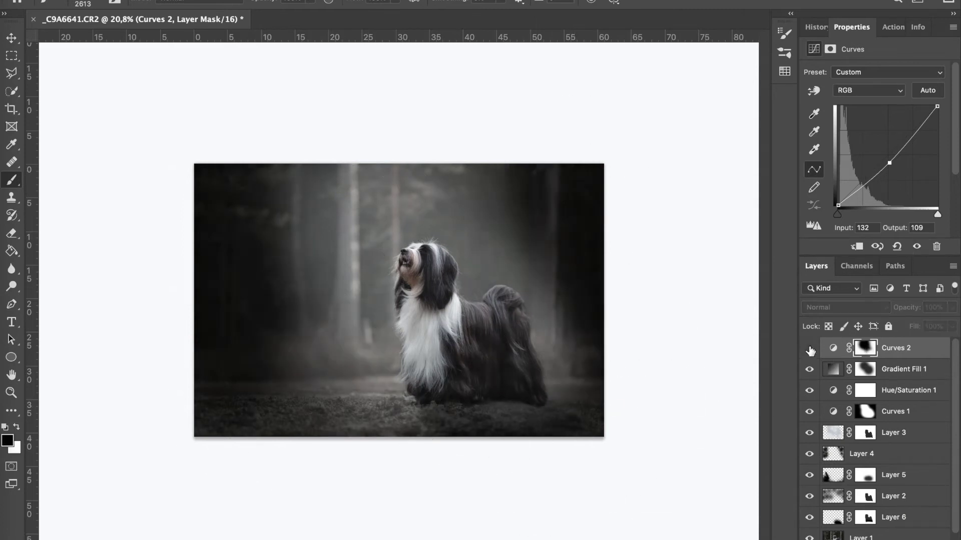
- Add a Curves 3 darkening (124→107) with an inverted mask painted white over the dog's chest
click(891, 538)
click(856, 368)
drag(882, 161, 887, 163)
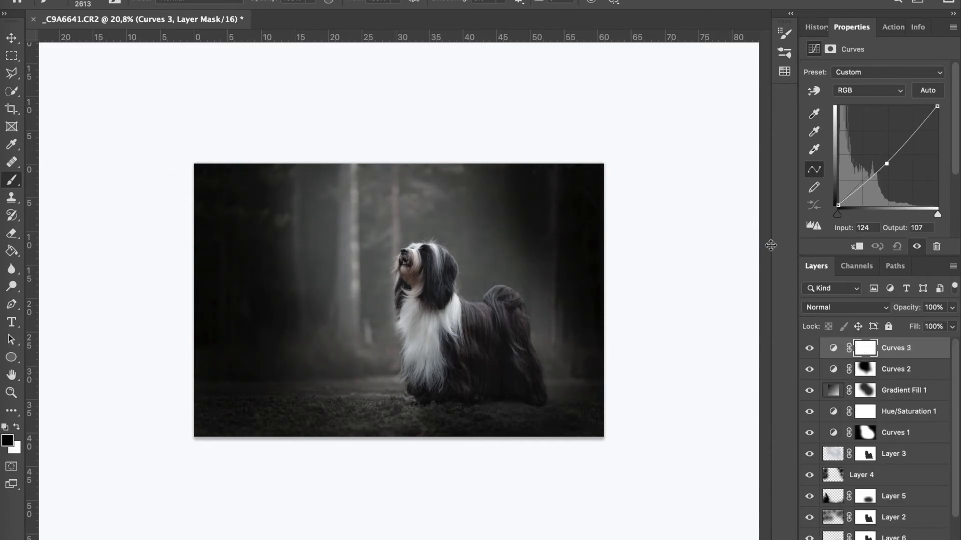
key(ctrl+i)
scroll(401, 301, up, 3)
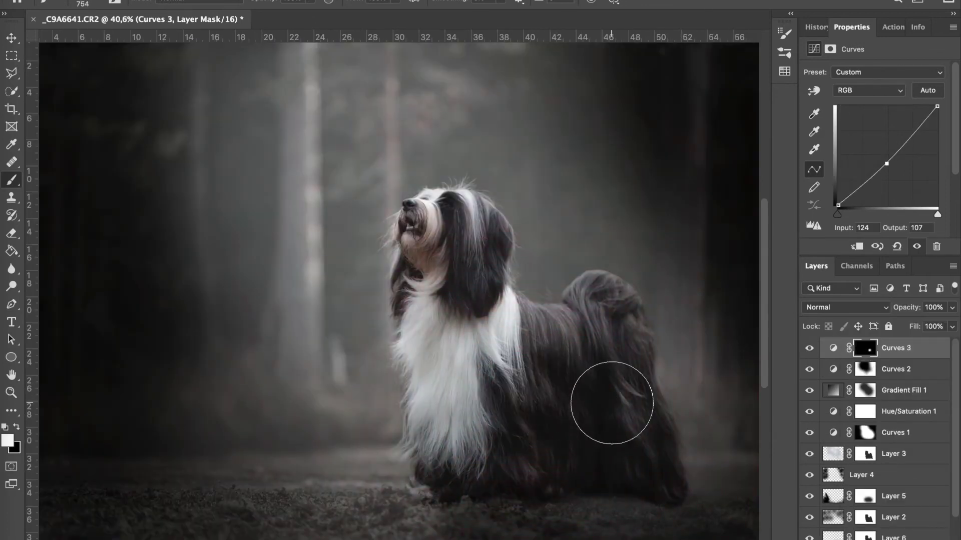
key(x)
drag(510, 436, 478, 349)
drag(463, 268, 479, 256)
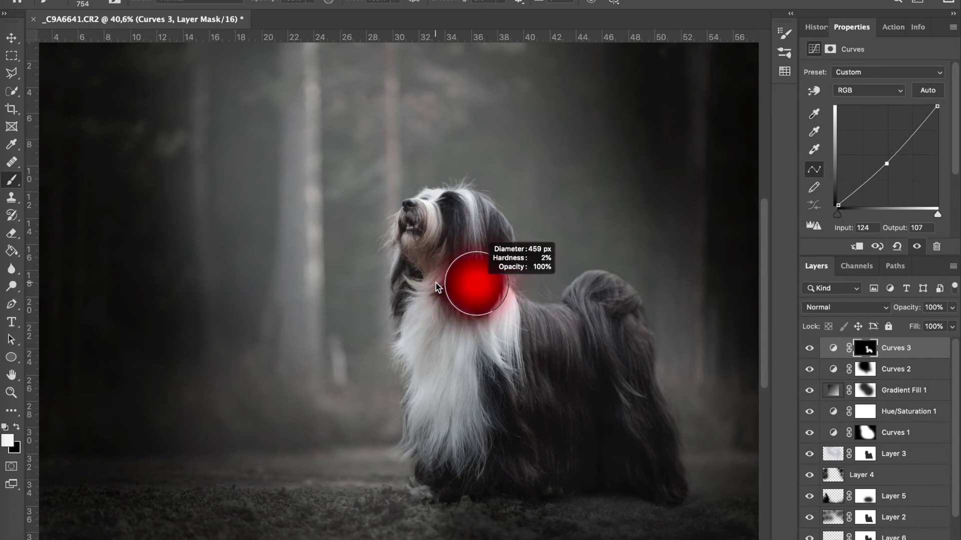
scroll(457, 373, down, 2)
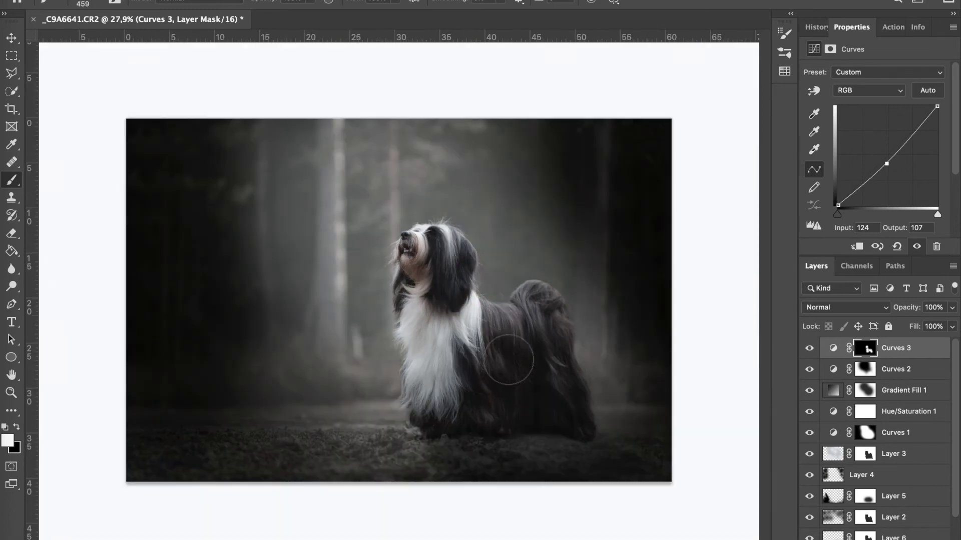
click(809, 349)
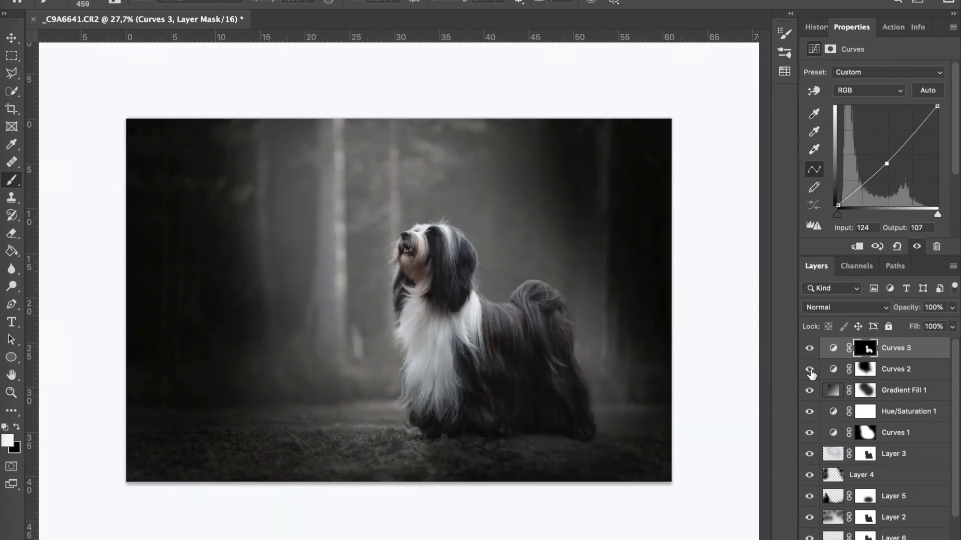
click(811, 370)
- Target Layer 3's mask with a ~2134 px black brush to hide its lower-left haze
click(809, 390)
click(810, 412)
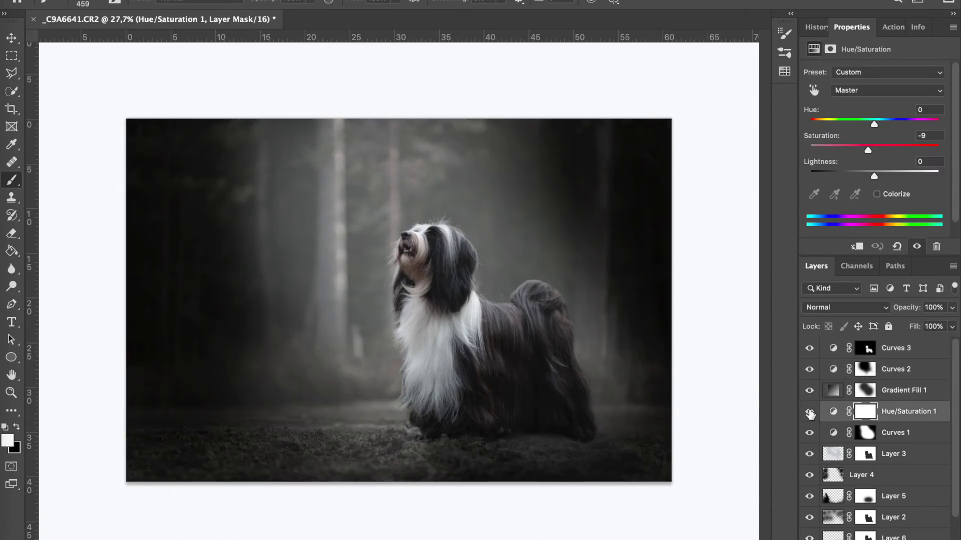
click(809, 433)
click(834, 454)
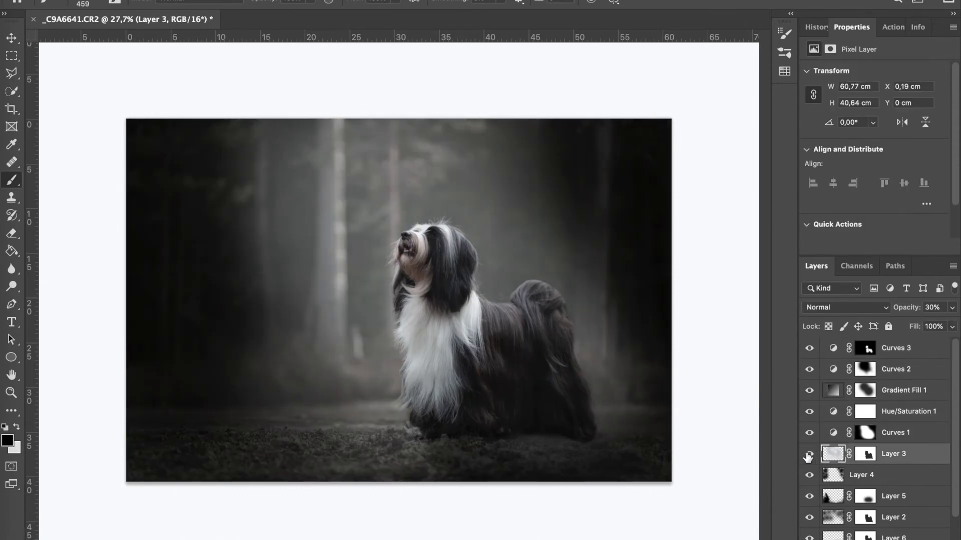
click(867, 455)
drag(246, 397, 311, 395)
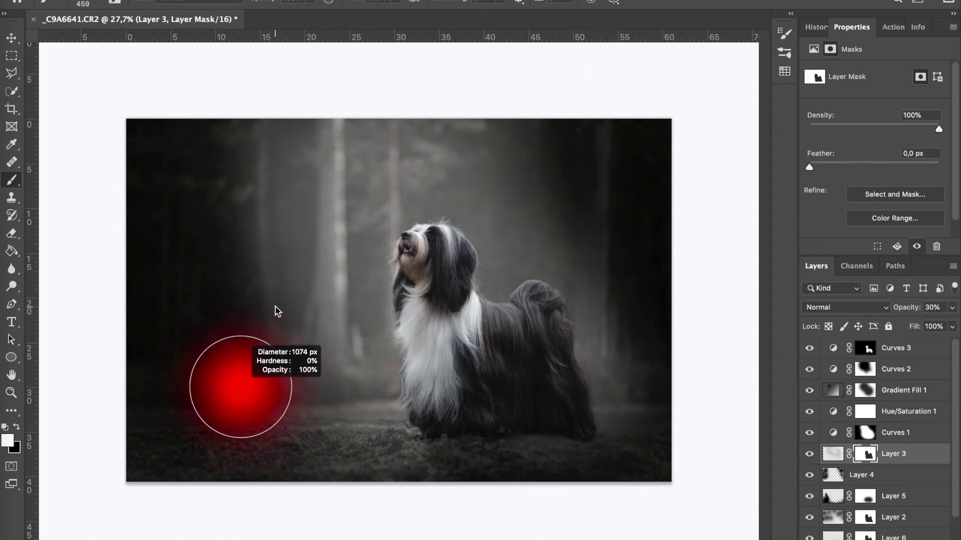
key(x)
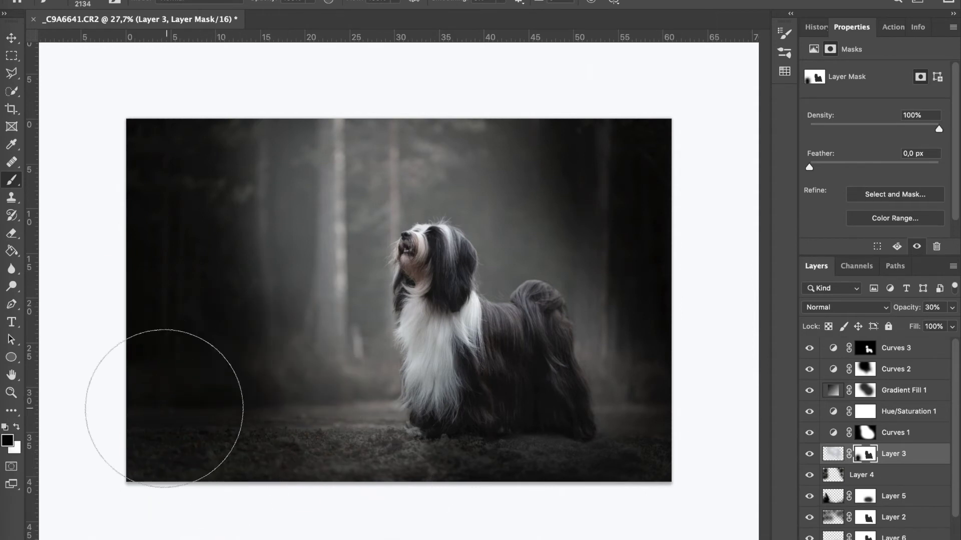
- Toggle Layers 4, 5, 2, Curves 1 and a lower layer to compare, ending on Curves 3
click(809, 475)
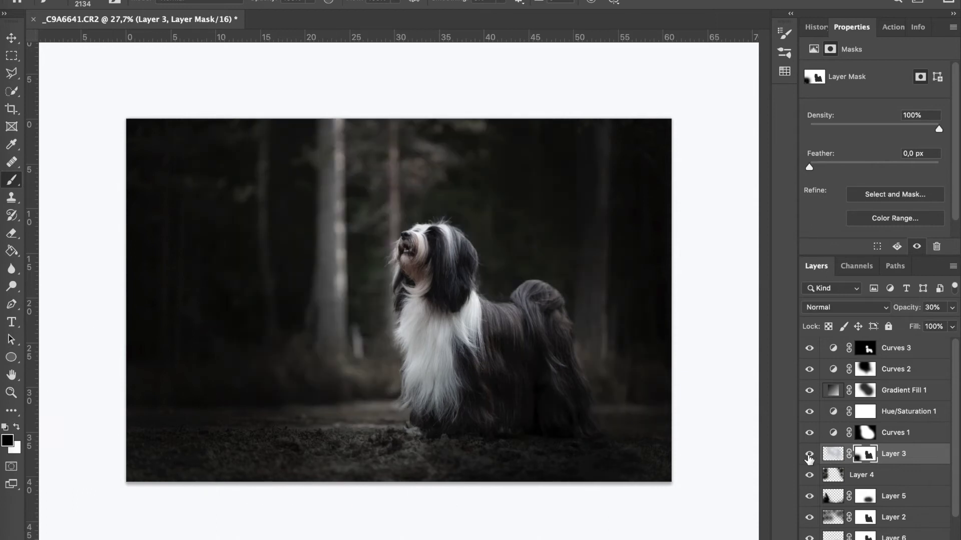
key(alt+bracketleft)
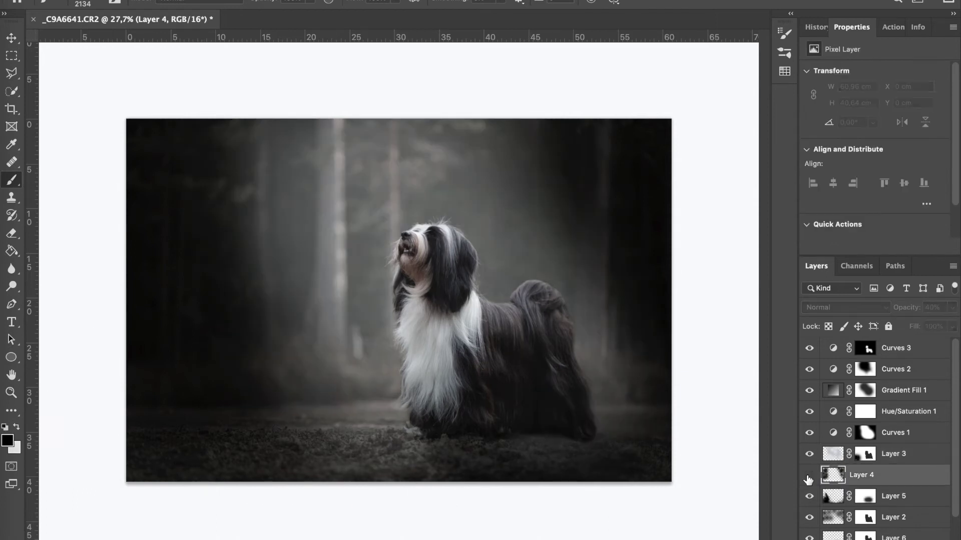
scroll(809, 475, down, 2)
click(809, 457)
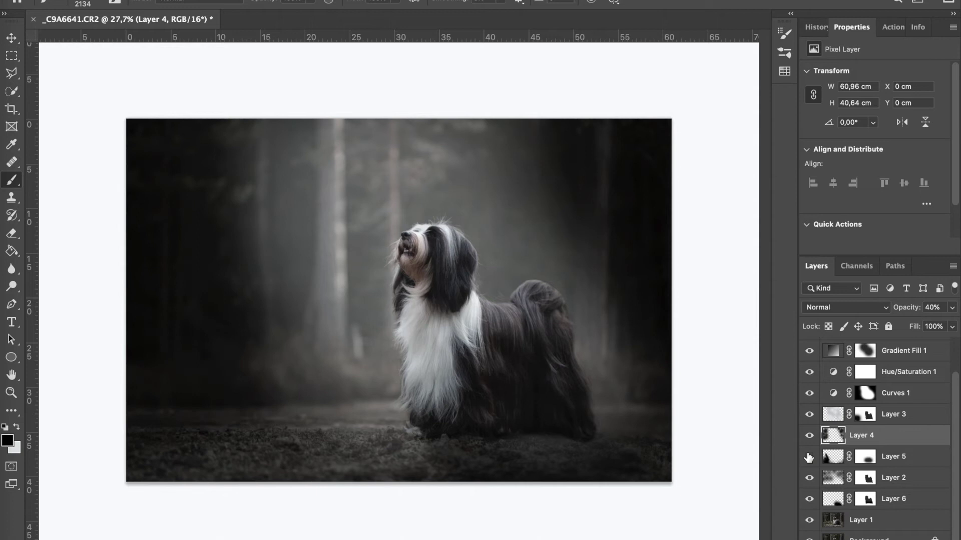
click(809, 457)
key(alt+bracketleft)
key(alt+bracketleft)
click(809, 478)
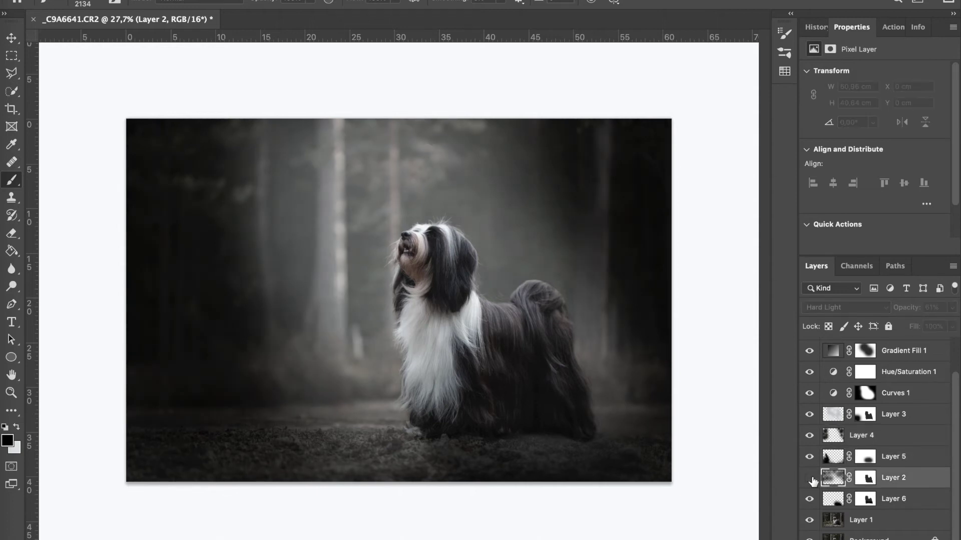
click(810, 478)
click(809, 499)
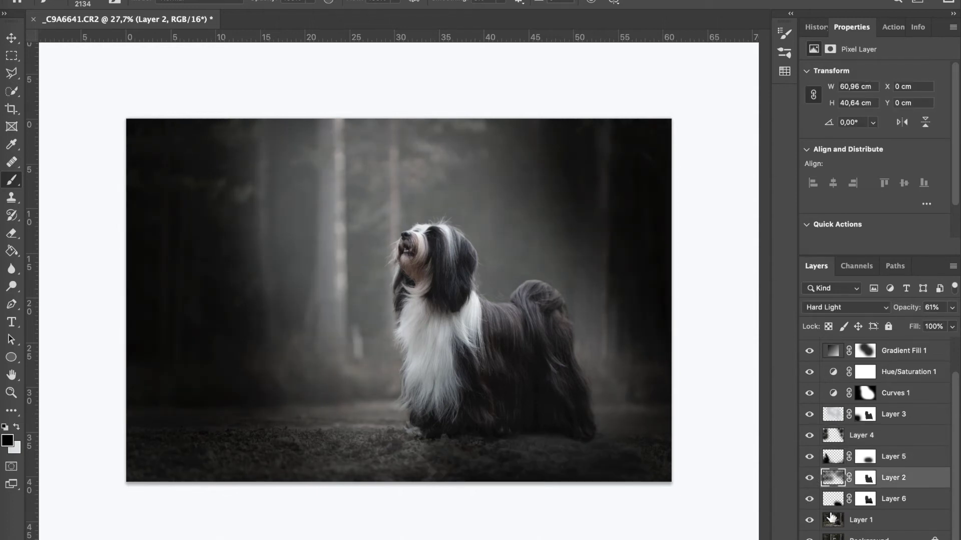
scroll(832, 516, up, 2)
click(809, 433)
key(alt+period)
scroll(917, 404, down, 2)
- Stamp all visible layers into a new Layer 7 and apply a High Pass filter
right_click(921, 416)
alt+click(896, 401)
scroll(888, 385, up, 2)
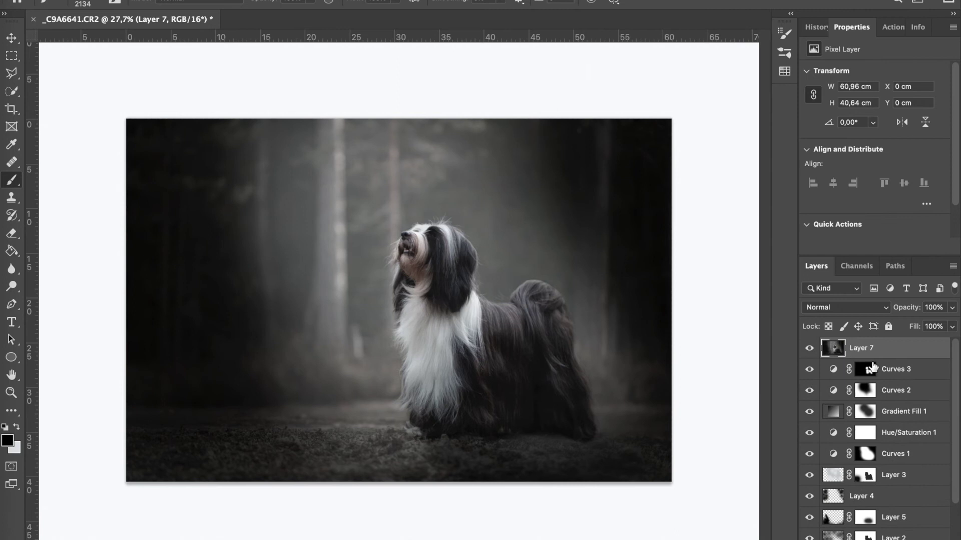
click(817, 27)
scroll(912, 178, down, 1)
click(292, 0)
mouse_move(382, 242)
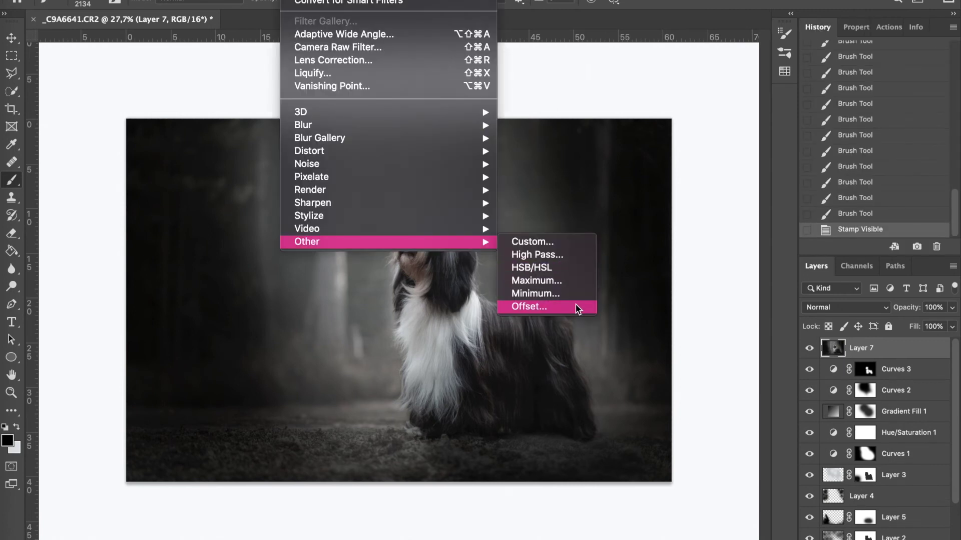
click(566, 256)
click(685, 92)
- Blend the High Pass layer as Soft Light at 78% opacity
key(v)
click(859, 307)
click(859, 469)
scroll(560, 350, up, 3)
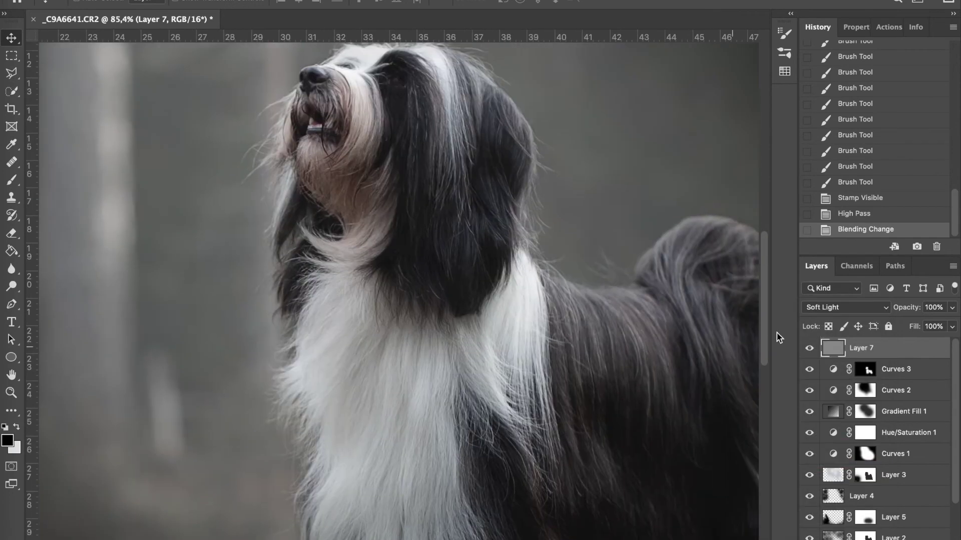
drag(952, 307, 936, 326)
scroll(678, 395, down, 5)
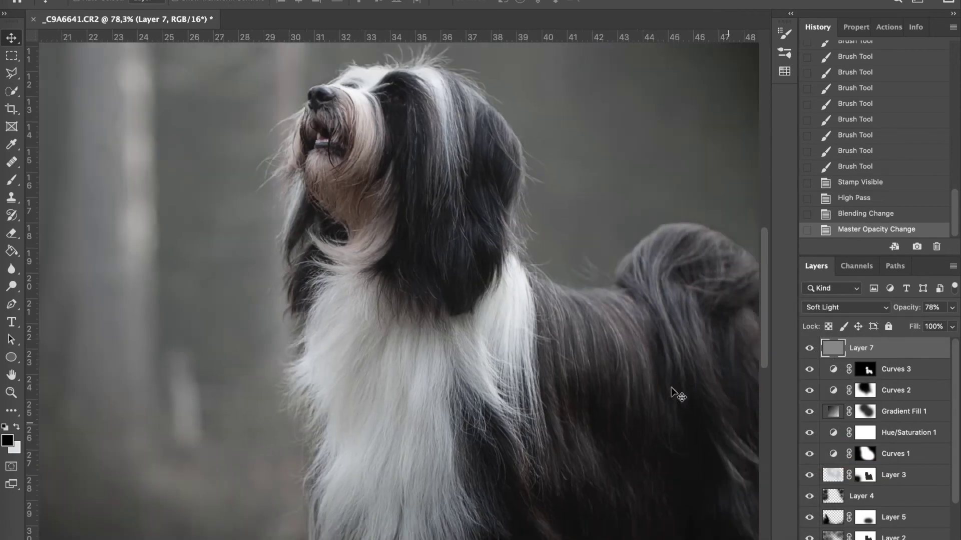
scroll(874, 420, down, 2)
scroll(873, 419, up, 2)
scroll(881, 431, down, 3)
- Merge all layers into one and save the image as _C9A6641-Edit.tif
shift+click(913, 523)
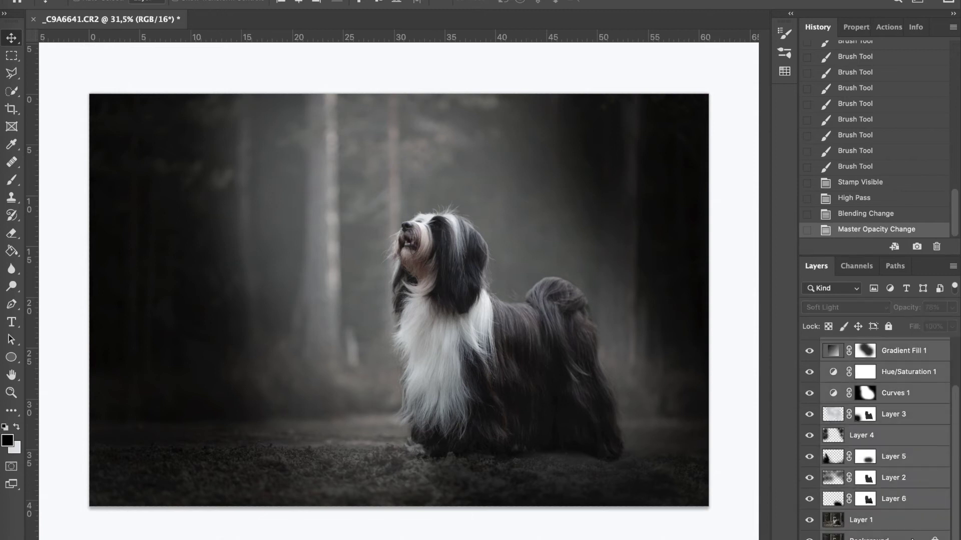
key(ctrl+shift+e)
key(ctrl+s)
- In Lightroom, set up a Blacks local adjustment with Exposure -0.82, Highlights -11, Shadows -16
click(11, 159)
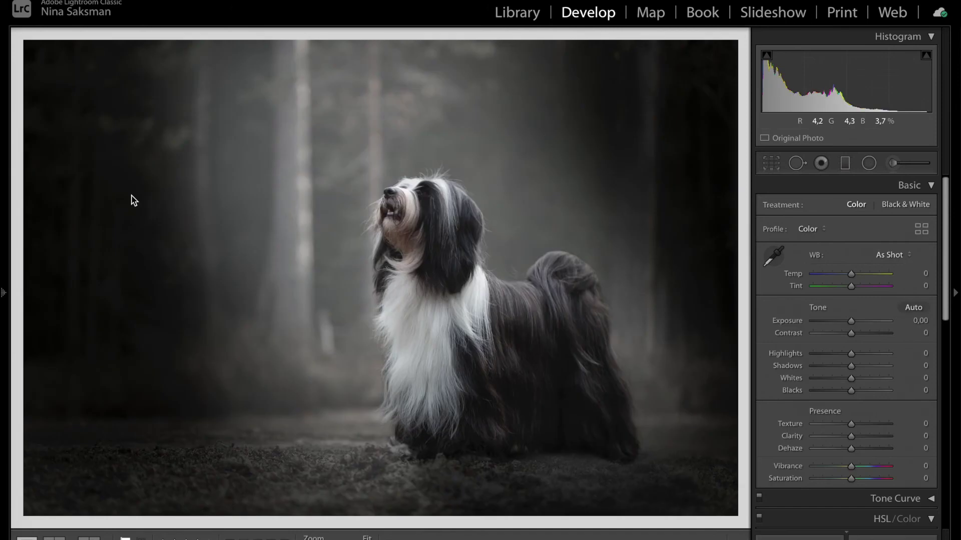
click(870, 165)
click(821, 208)
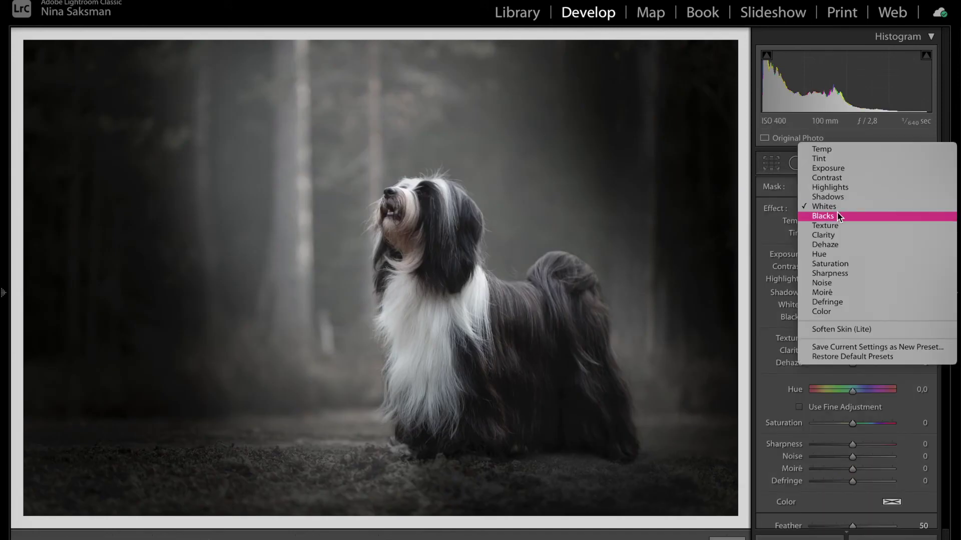
click(826, 217)
drag(852, 279, 848, 280)
drag(852, 293, 846, 292)
drag(852, 255, 844, 255)
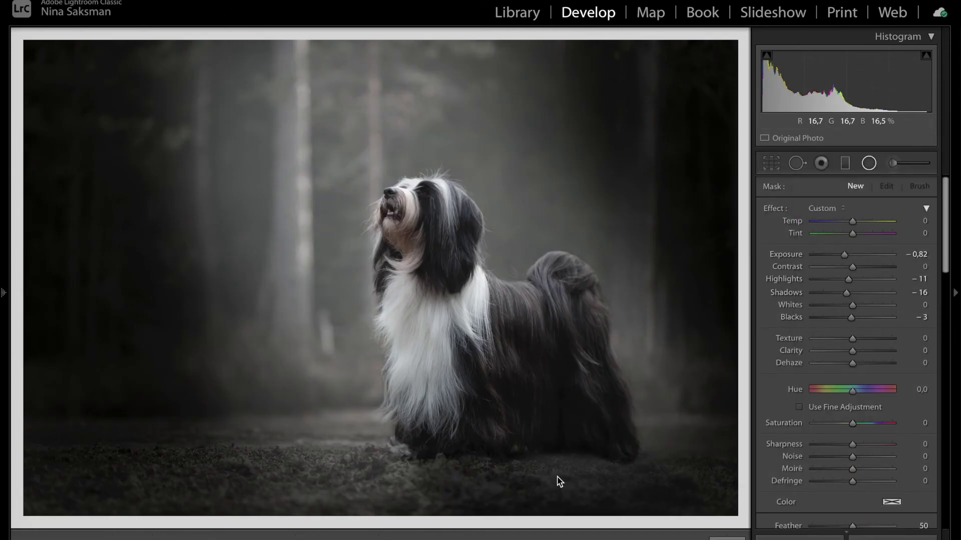
- Brush the darkening onto the ground beneath the dog, undoing stray strokes, with Exposure -0.65
click(910, 170)
drag(542, 469, 652, 501)
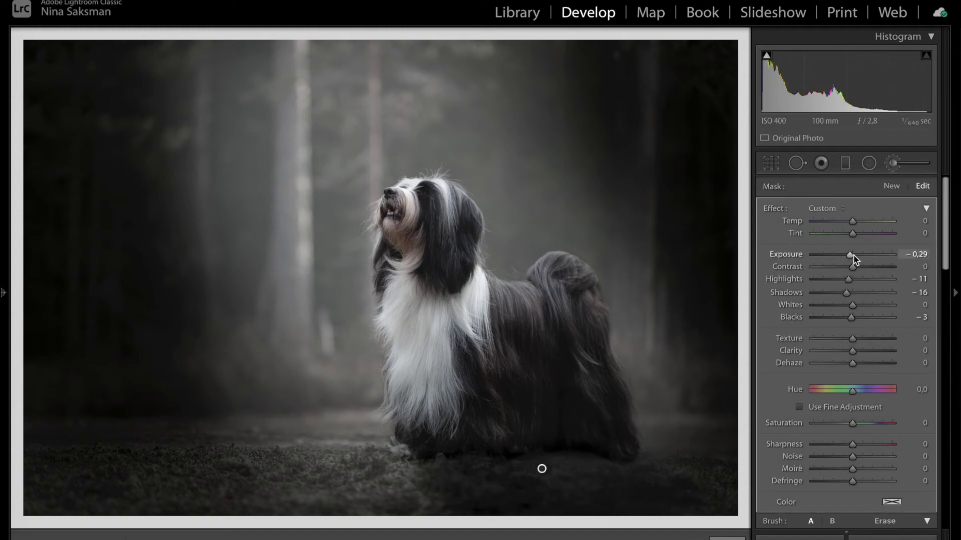
click(891, 186)
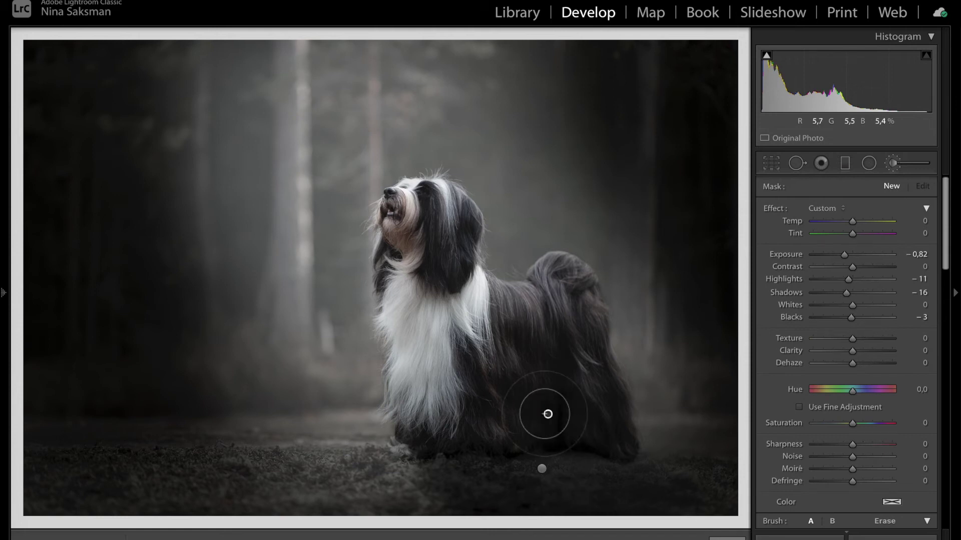
click(546, 414)
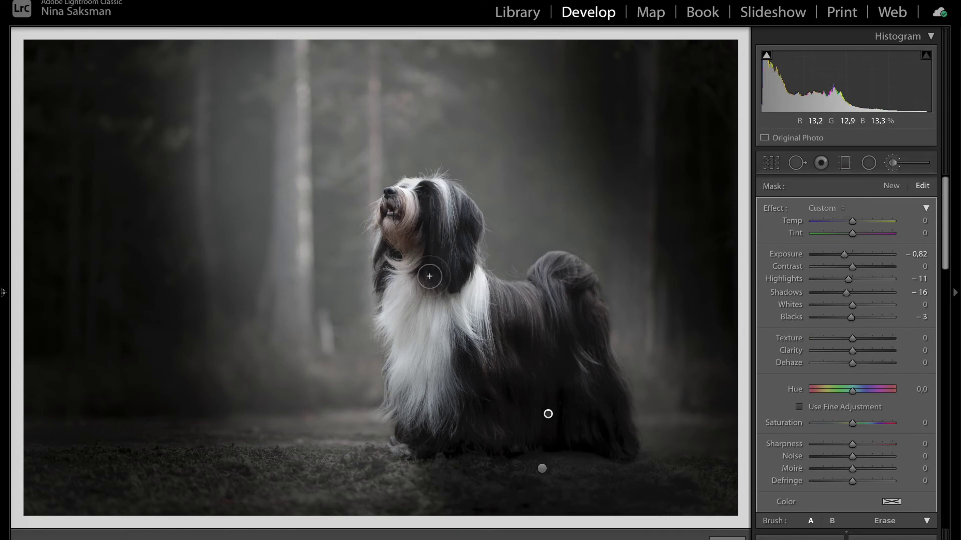
drag(451, 315, 497, 344)
key(ctrl+z)
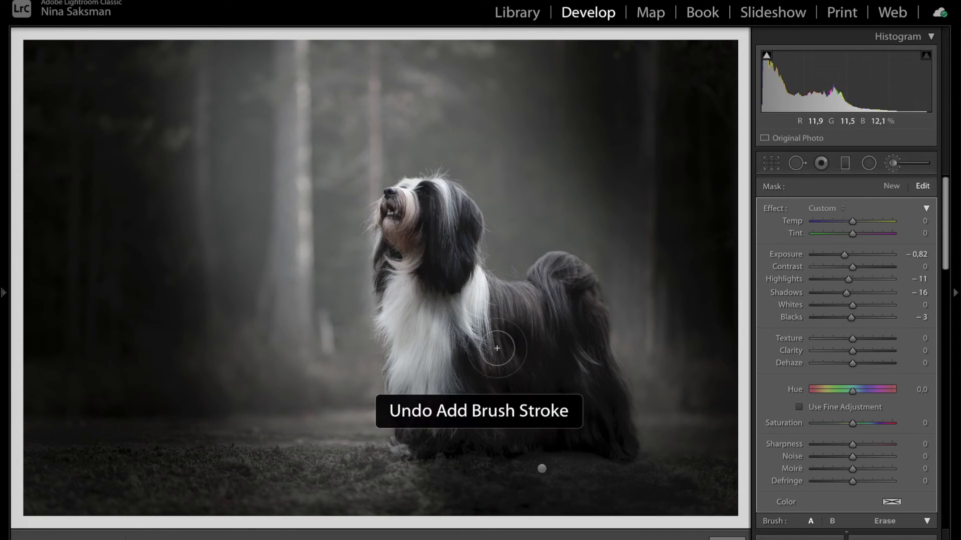
drag(844, 284, 846, 283)
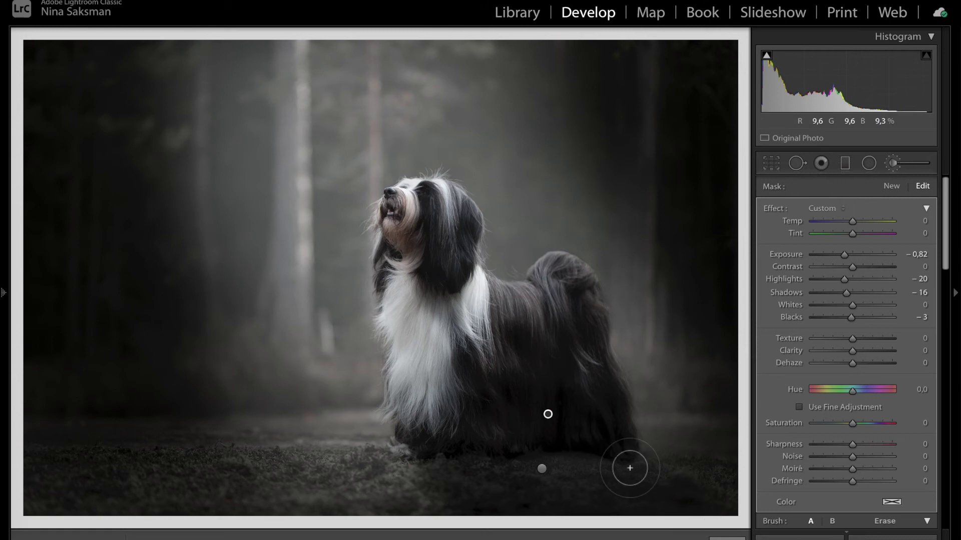
drag(573, 463, 487, 468)
key(ctrl+z)
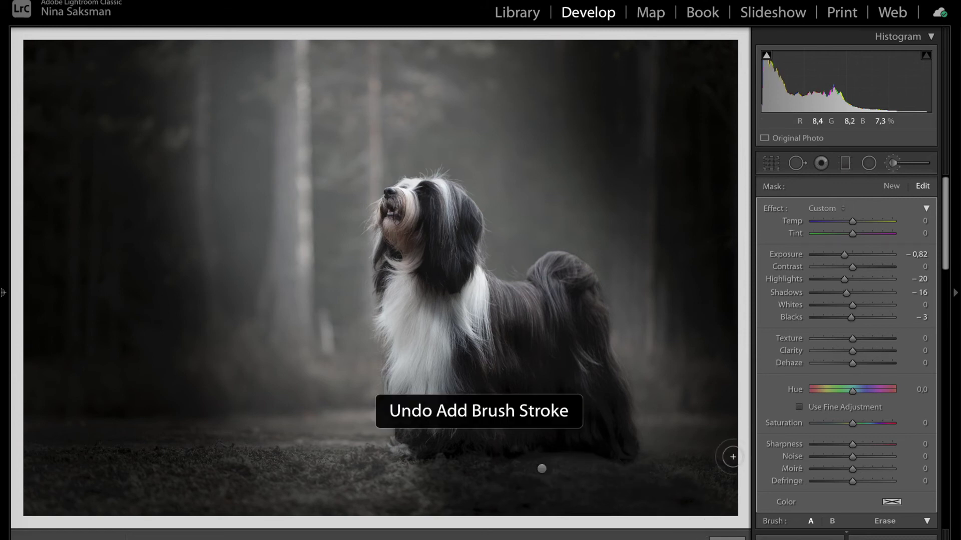
drag(849, 255, 846, 255)
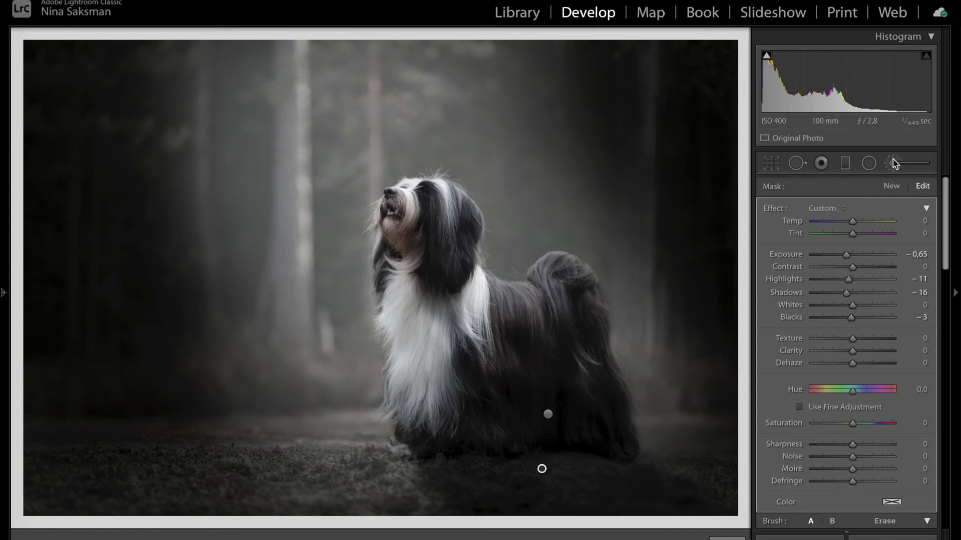
- Draw a tilted oval radial filter around the dog's head with Dehaze and Exposure 0.02
click(869, 163)
mouse_move(392, 140)
mouse_down()
mouse_move(505, 369)
mouse_move(511, 254)
mouse_up()
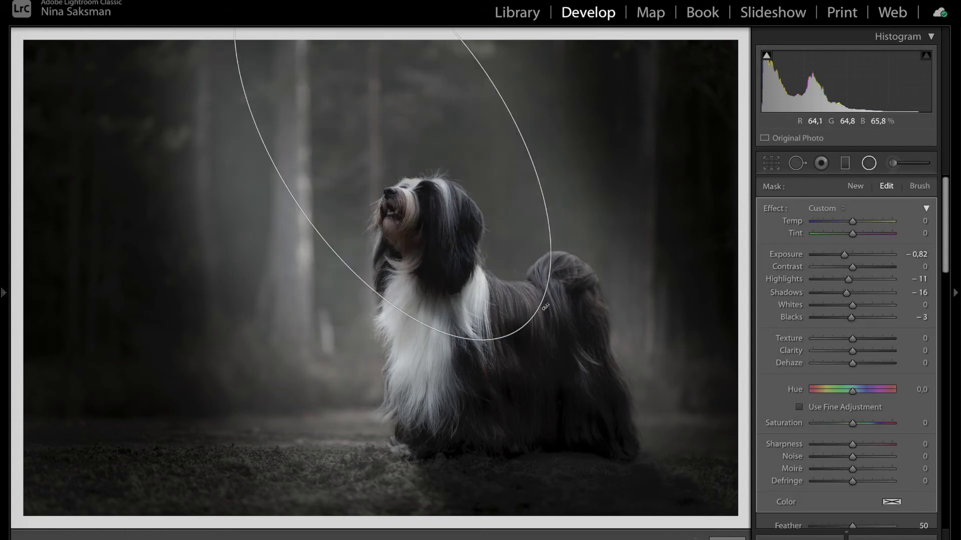
click(824, 209)
click(867, 319)
drag(853, 255, 853, 254)
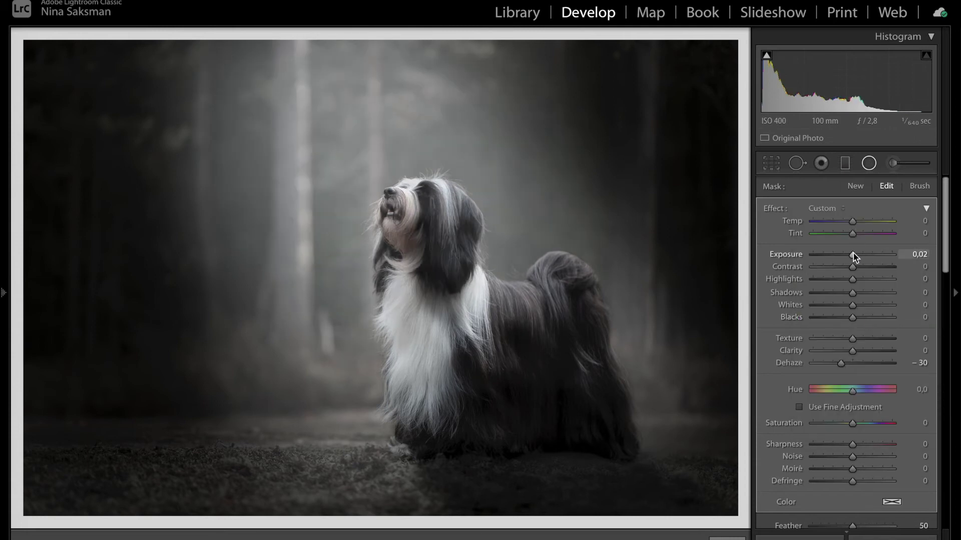
- Show the mask overlay and erase the filter's mask from the dog's chest and neck
click(924, 186)
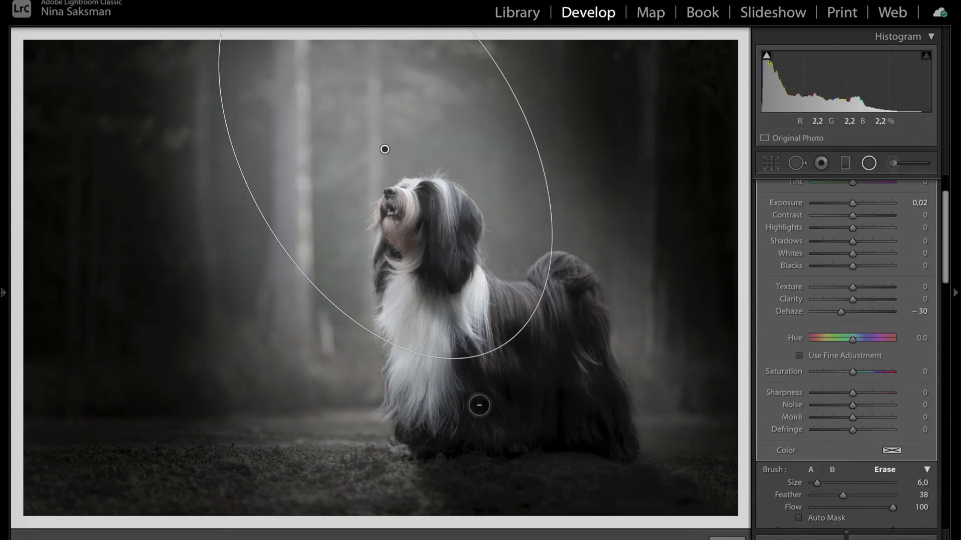
key(o)
drag(504, 393, 526, 404)
drag(450, 360, 425, 285)
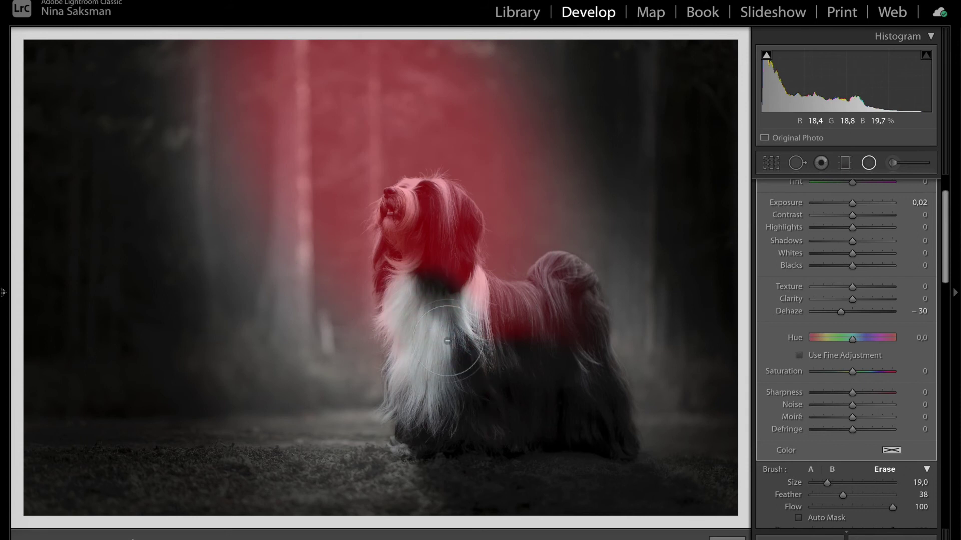
scroll(549, 338, down, 3)
scroll(549, 338, down, 3)
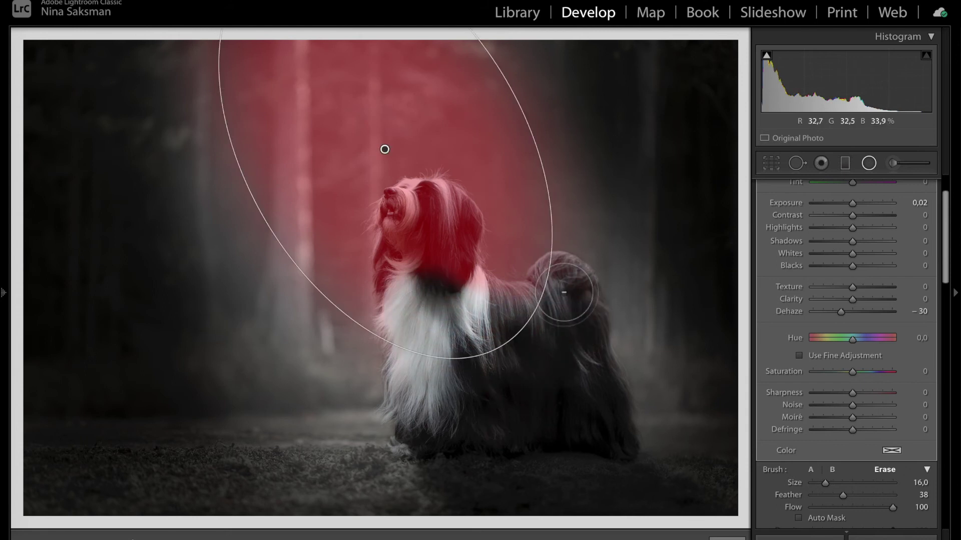
drag(430, 290, 411, 240)
- Erase the filter's mask from the dog's ears and head
key(z)
mouse_move(532, 317)
mouse_down()
mouse_move(569, 167)
mouse_move(539, 162)
mouse_move(579, 133)
mouse_up()
key(z)
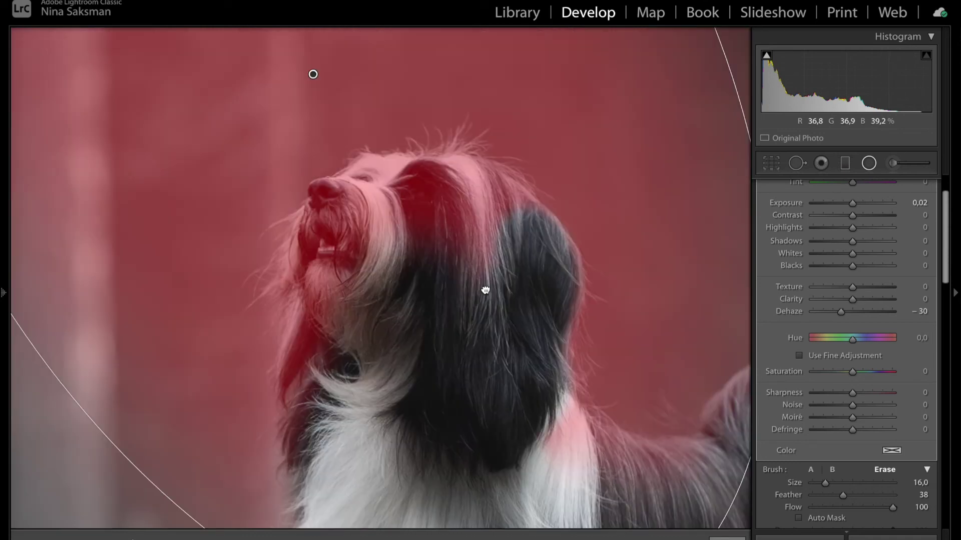
mouse_move(307, 415)
mouse_down()
mouse_move(500, 240)
mouse_move(320, 216)
mouse_up()
- Zoom in and out to inspect the erased mask over the nose and chest fur
scroll(524, 249, down, 7)
scroll(320, 220, down, 2)
key(z)
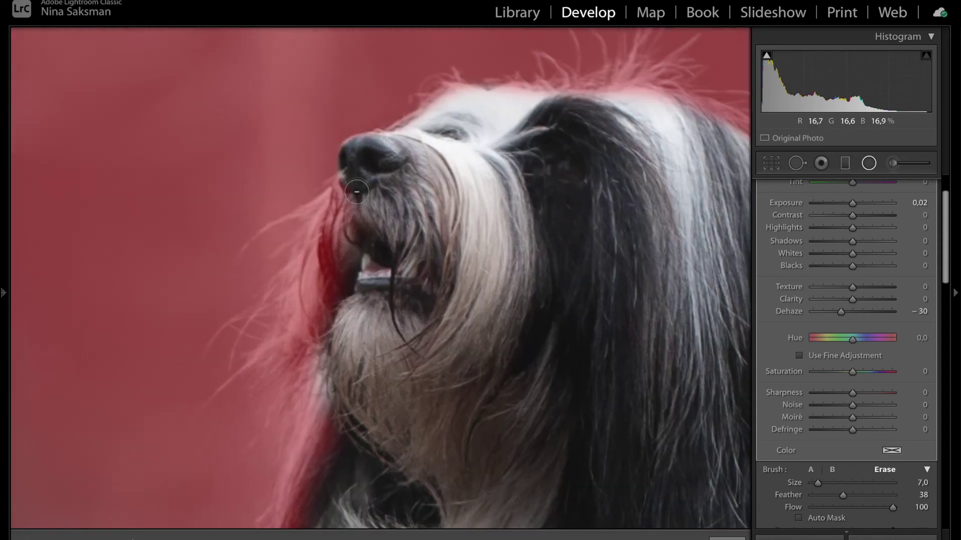
key(z)
scroll(425, 374, up, 3)
scroll(412, 108, up, 6)
key(z)
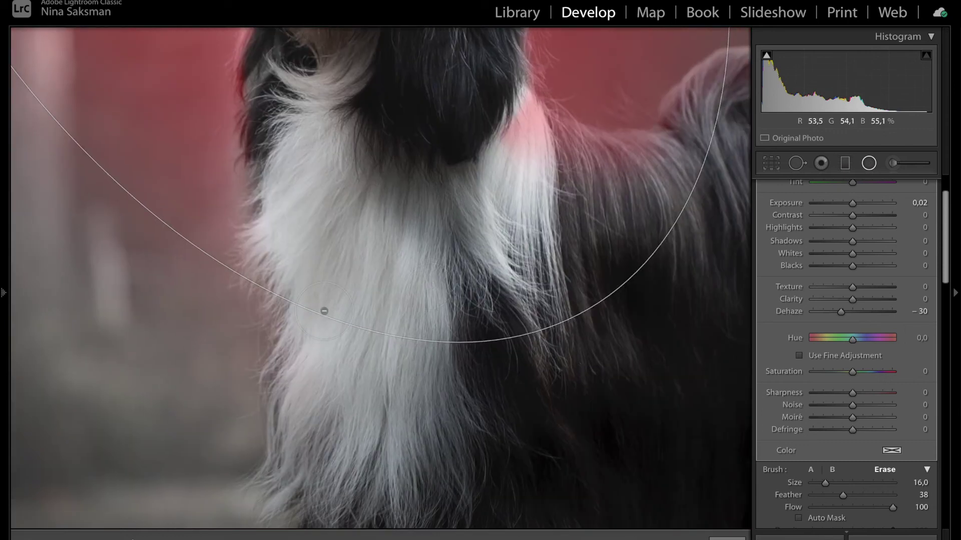
key(z)
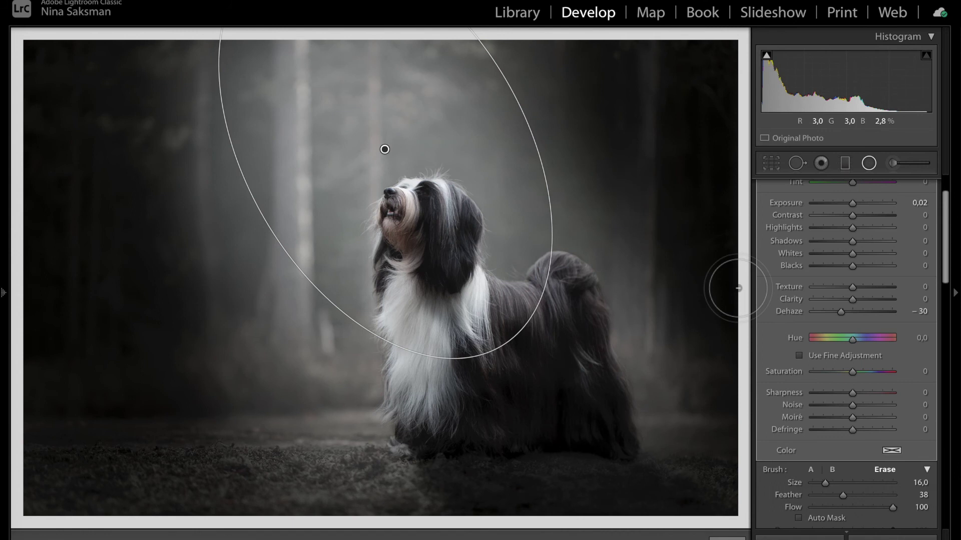
scroll(901, 225, up, 2)
- Start a new Sharpness −100 radial filter and draw a large tilted ellipse around the dog
click(855, 186)
click(830, 207)
click(830, 348)
click(869, 164)
key(shift+m)
mouse_move(409, 258)
mouse_down()
mouse_move(583, 486)
mouse_move(589, 350)
mouse_up()
scroll(877, 404, down, 2)
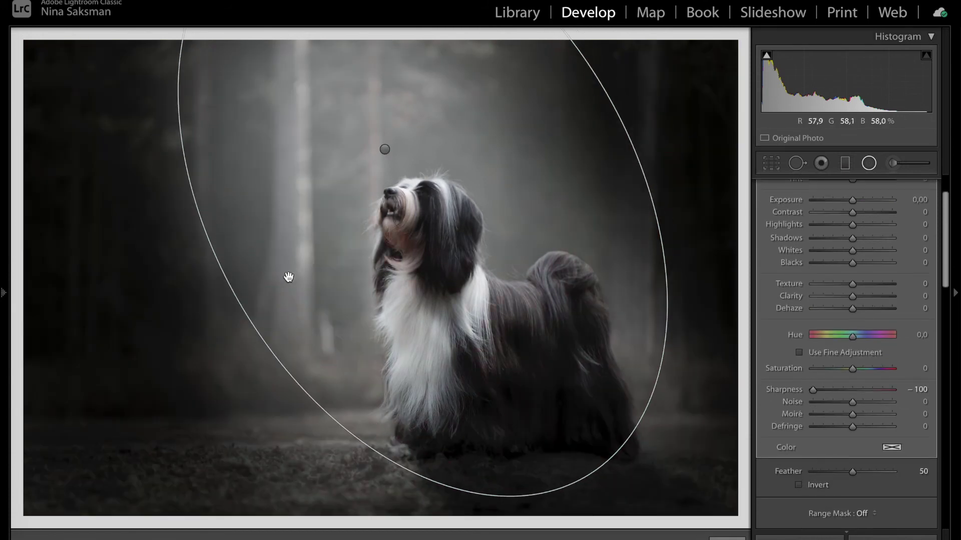
- Switch to the radial mask brush with feather 87 and size 18
key(shift+t)
scroll(905, 301, down, 3)
drag(872, 457, 882, 457)
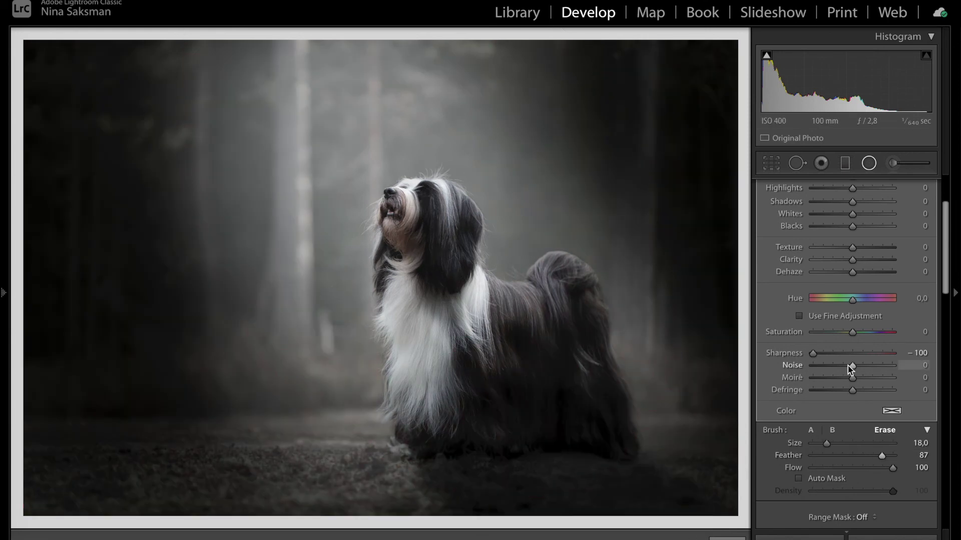
scroll(851, 368, up, 3)
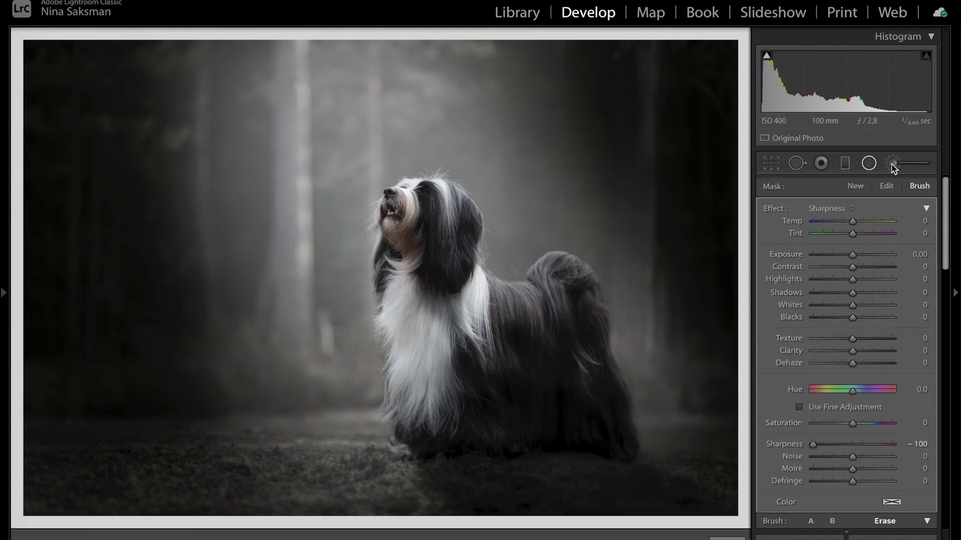
- Apply the Contrast preset to the dog's brush adjustment and lower its Exposure to −0,12
click(841, 208)
click(860, 111)
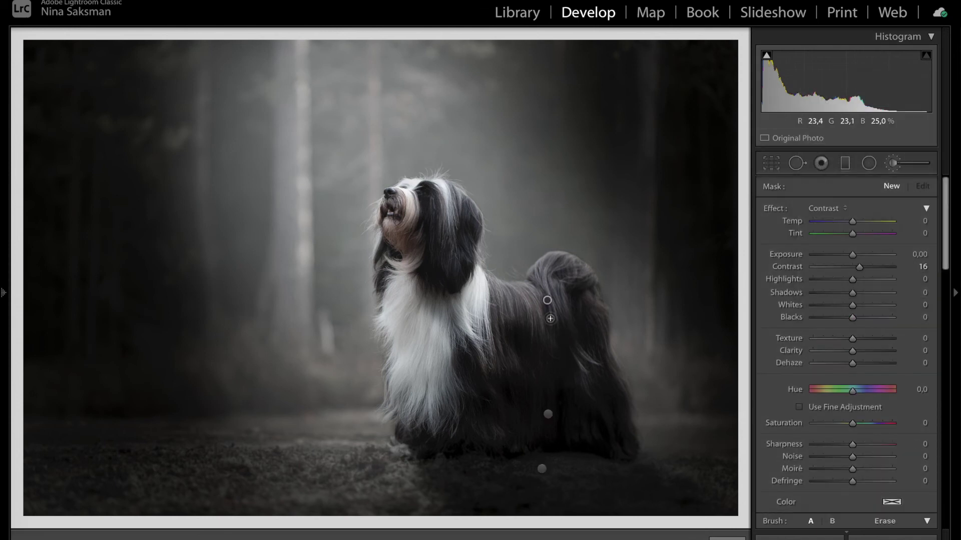
click(547, 300)
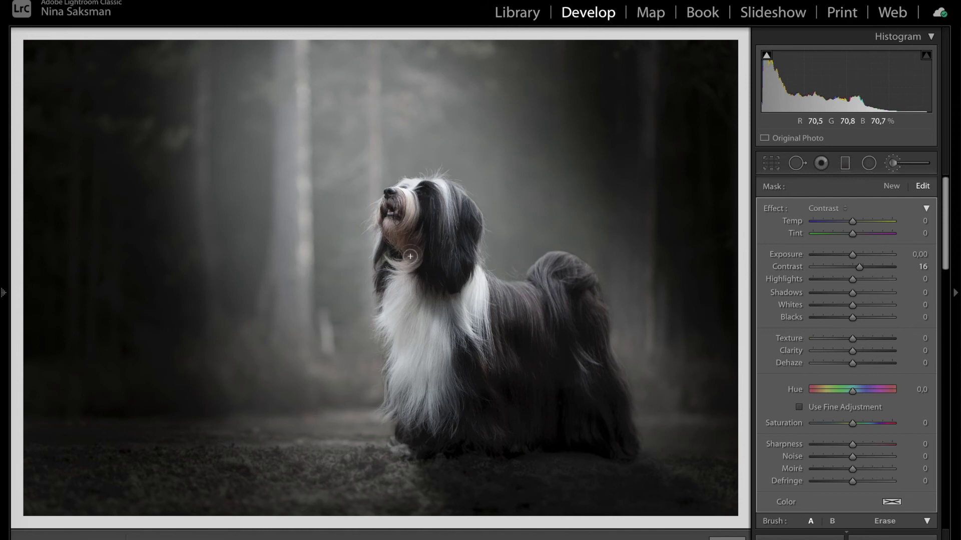
drag(854, 258, 851, 257)
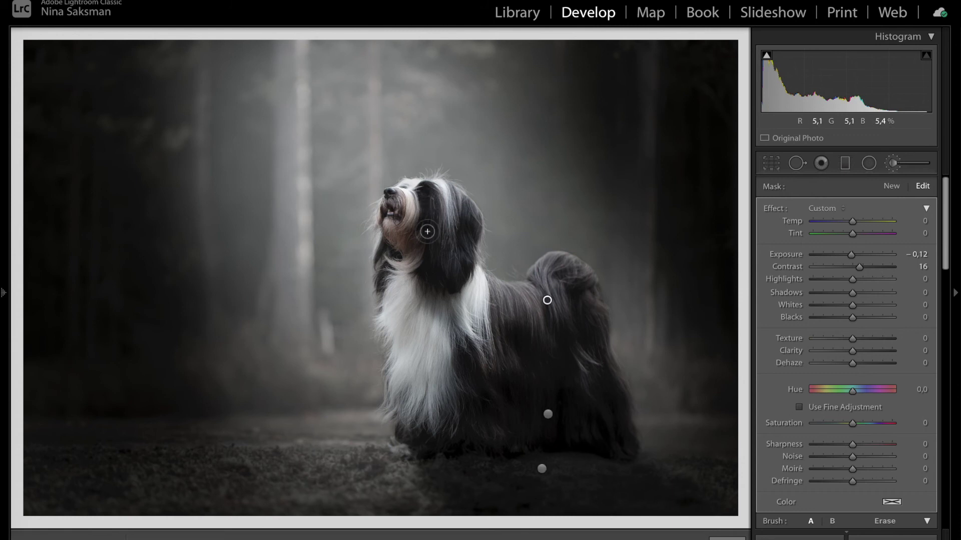
- Try a Whites brush stroke over the dog's body, undo it, and close the brush
click(824, 208)
click(815, 235)
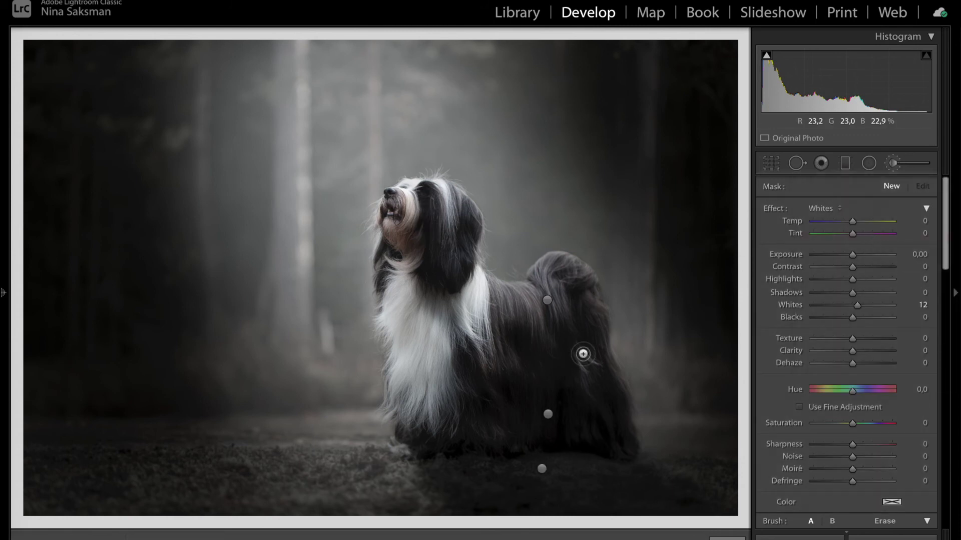
drag(534, 319, 498, 352)
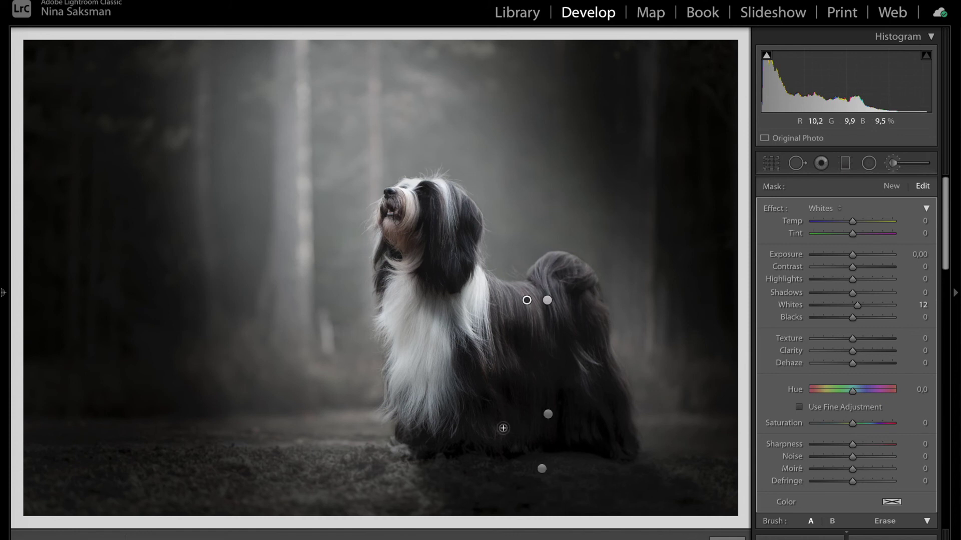
key(ctrl+z)
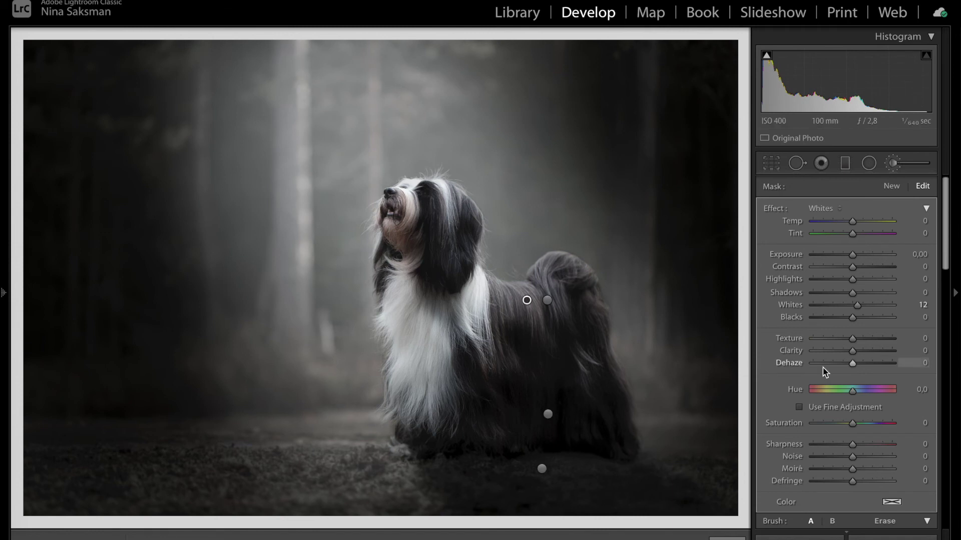
key(k)
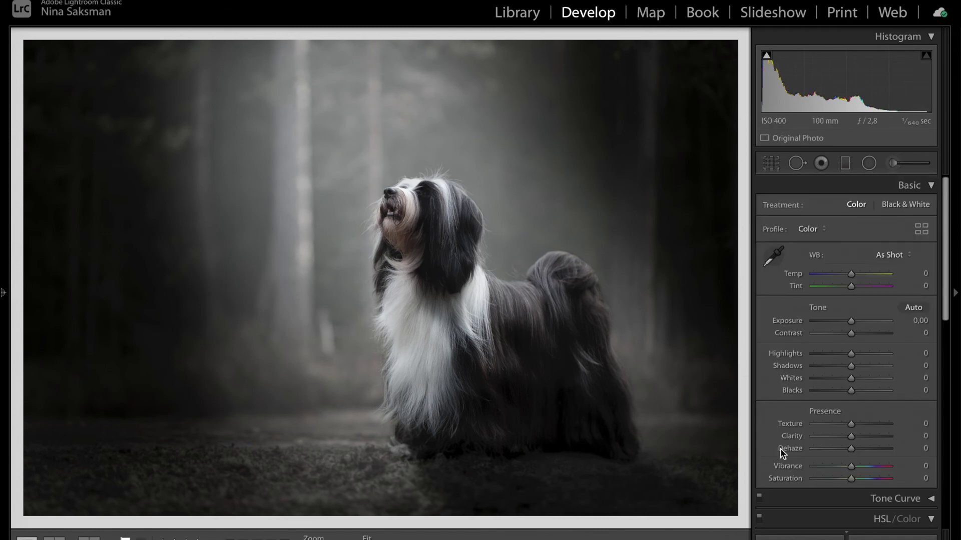
- Draw a new Sharpness −100 radial filter ellipse around the dog
click(869, 163)
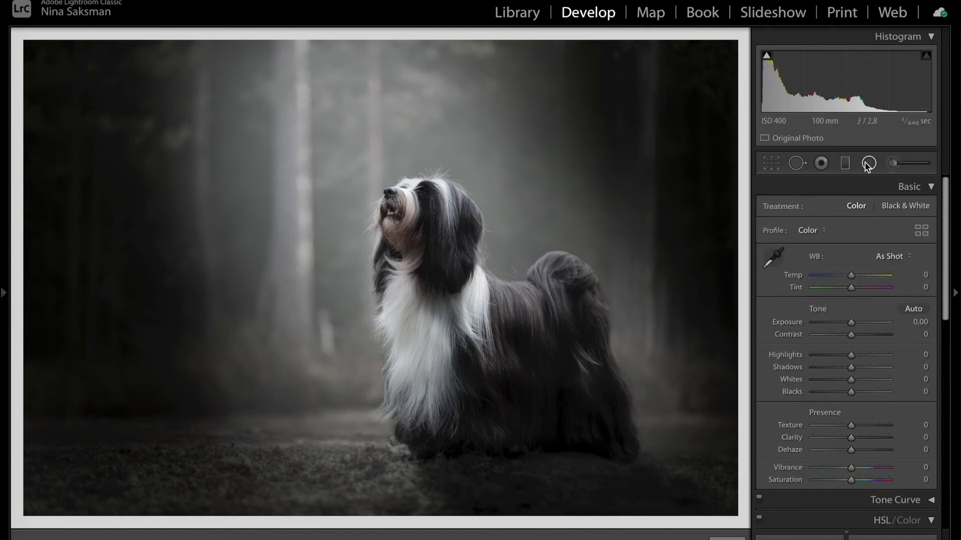
click(827, 208)
click(847, 271)
mouse_move(385, 149)
mouse_down()
mouse_move(582, 446)
mouse_move(624, 463)
mouse_up()
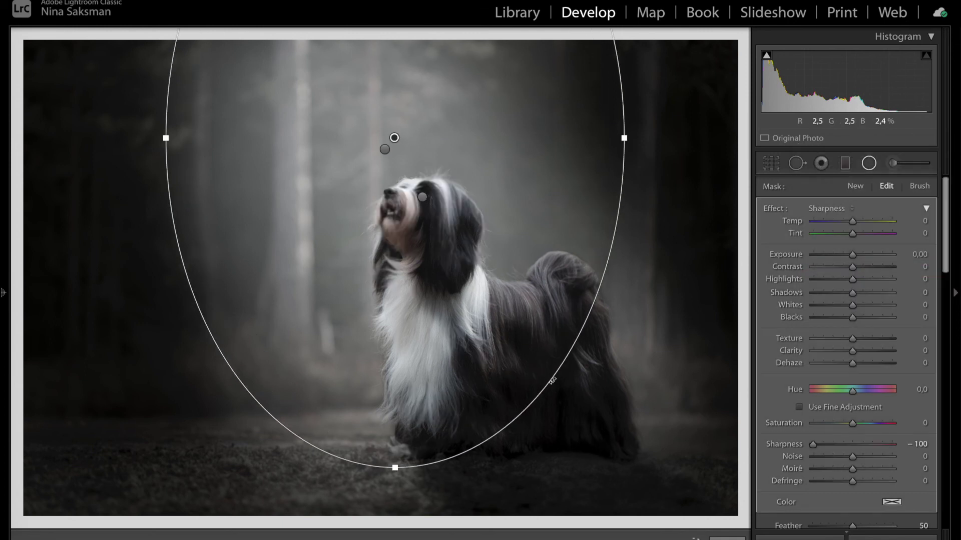
scroll(817, 465, down, 3)
drag(212, 269, 203, 311)
- Show the red mask overlay and erase the filter's mask from the dog
key(o)
scroll(958, 185, up, 3)
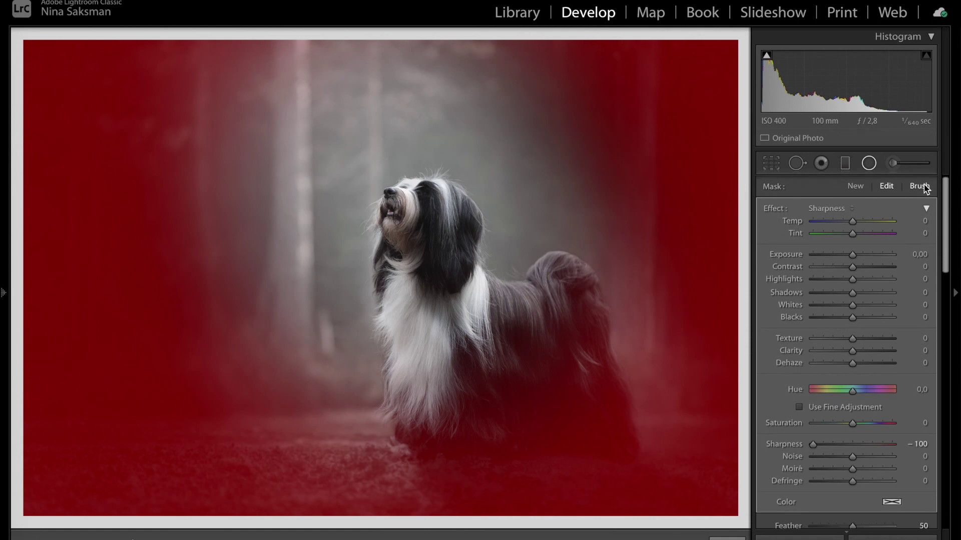
click(922, 187)
mouse_move(526, 408)
mouse_down()
mouse_move(422, 214)
mouse_move(343, 386)
mouse_move(310, 317)
mouse_move(489, 250)
mouse_move(557, 322)
mouse_up()
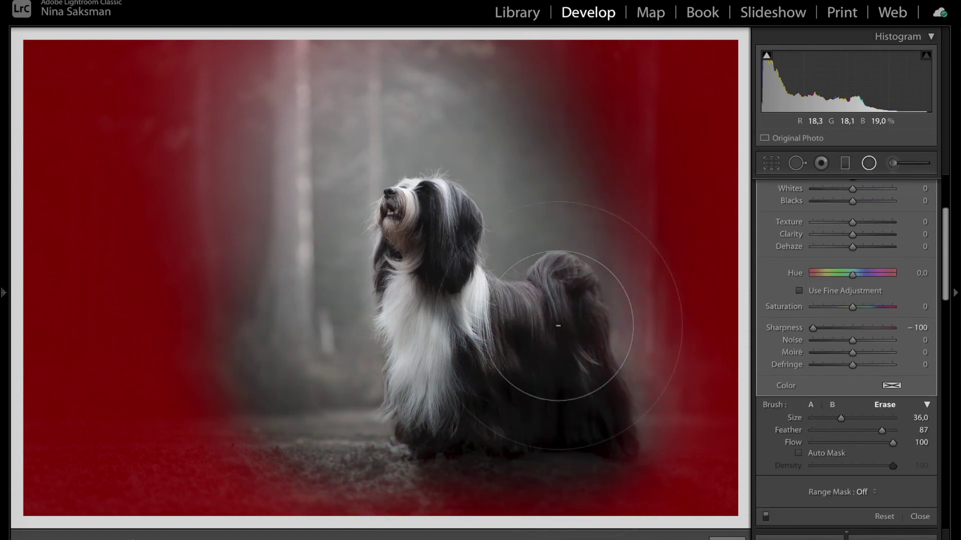
scroll(572, 440, down, 3)
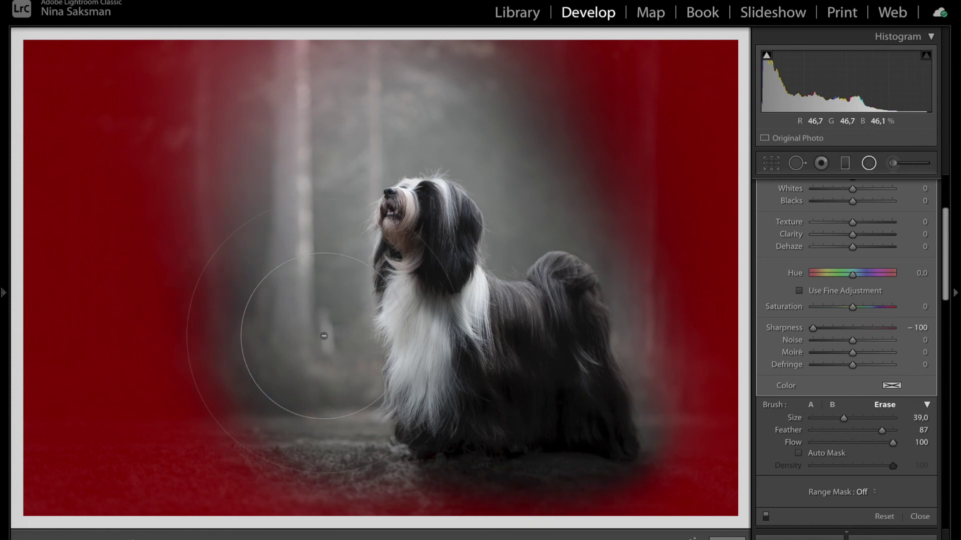
scroll(515, 188, up, 4)
- Hide the overlay, close the filter, and compare before and after views
key(o)
key(k)
key(backslash)
key(backslash)
key(backslash)
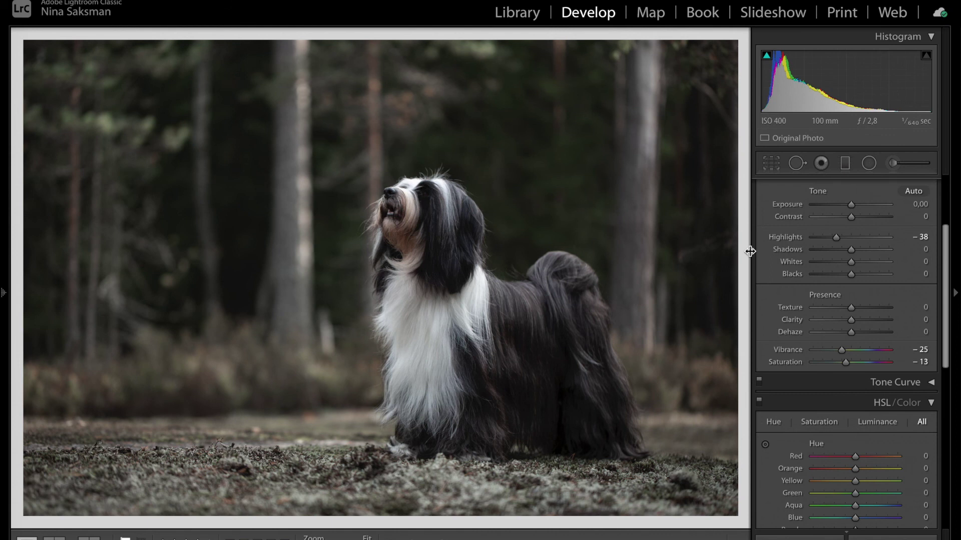
key(backslash)
key(backslash)
key(backslash)
- Brush Saturation −38 onto the dog's chin and muzzle, then fit the photo in view
key(k)
click(831, 208)
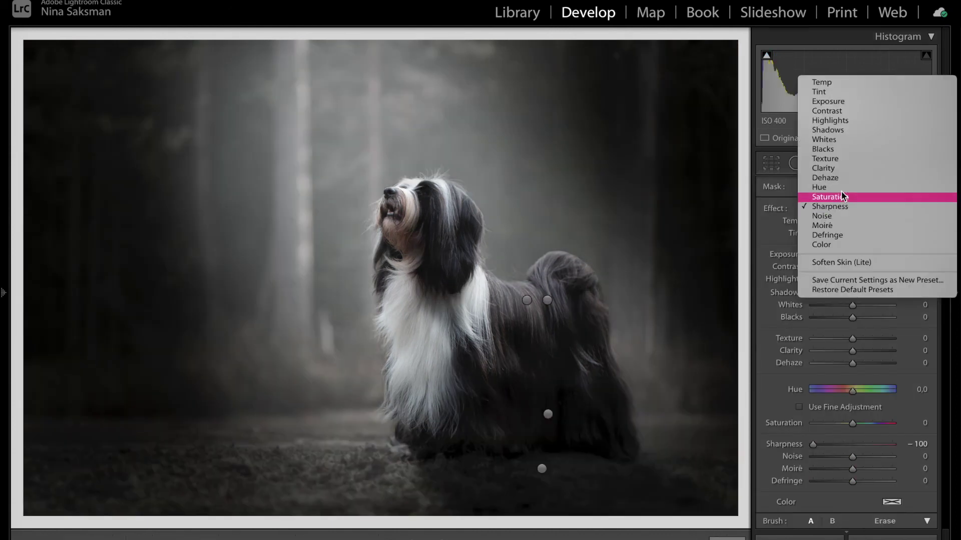
key(z)
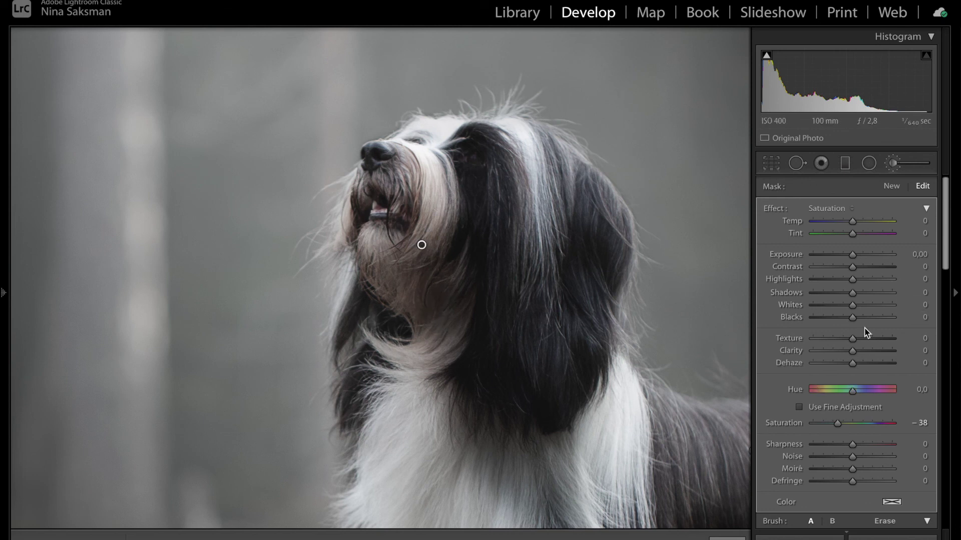
click(894, 164)
key(z)
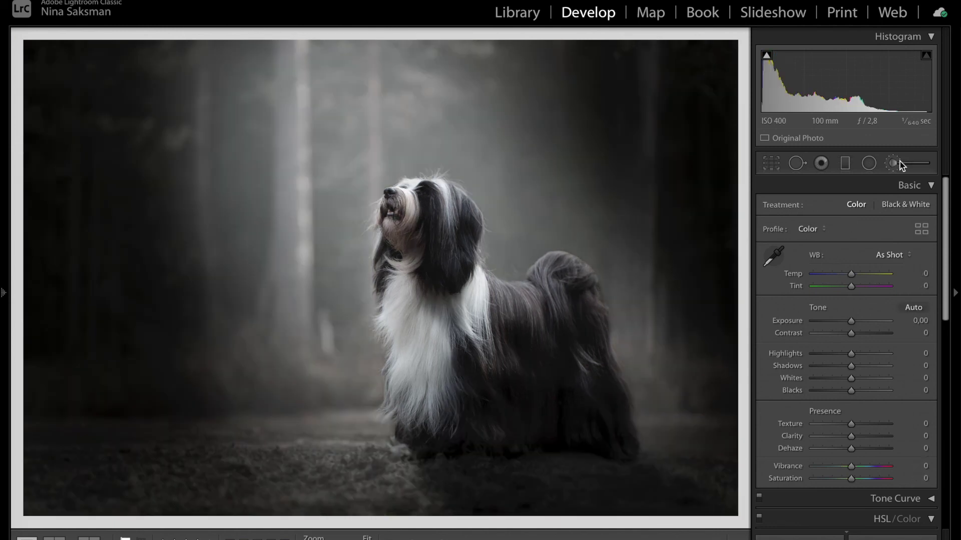
- Set up a new Exposure brush at Exposure −0,13 and Highlights −11
click(894, 163)
click(825, 209)
click(857, 114)
drag(851, 259, 850, 259)
drag(852, 279, 846, 285)
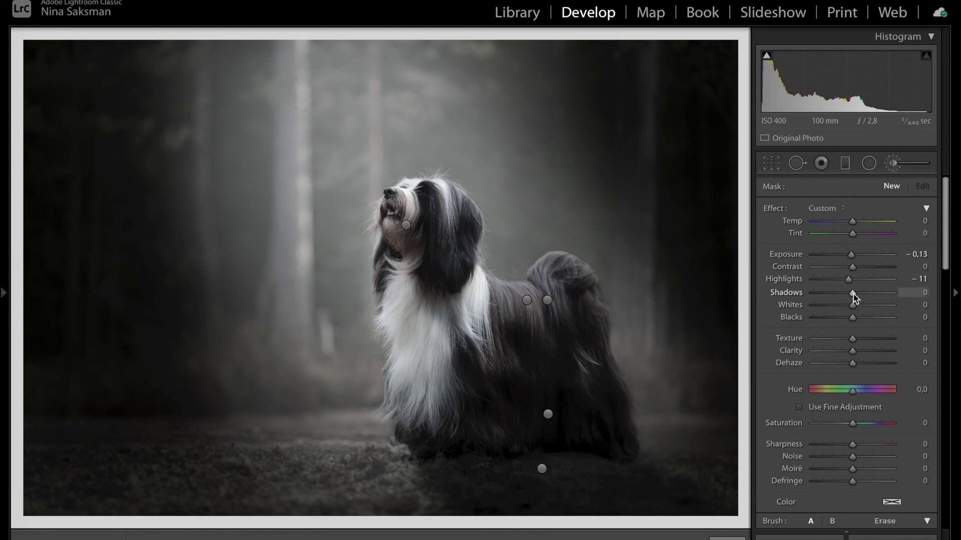
- Paint the white neck and chest fur, lower Exposure to −0,37, and fit the photo
key(z)
drag(480, 291, 480, 223)
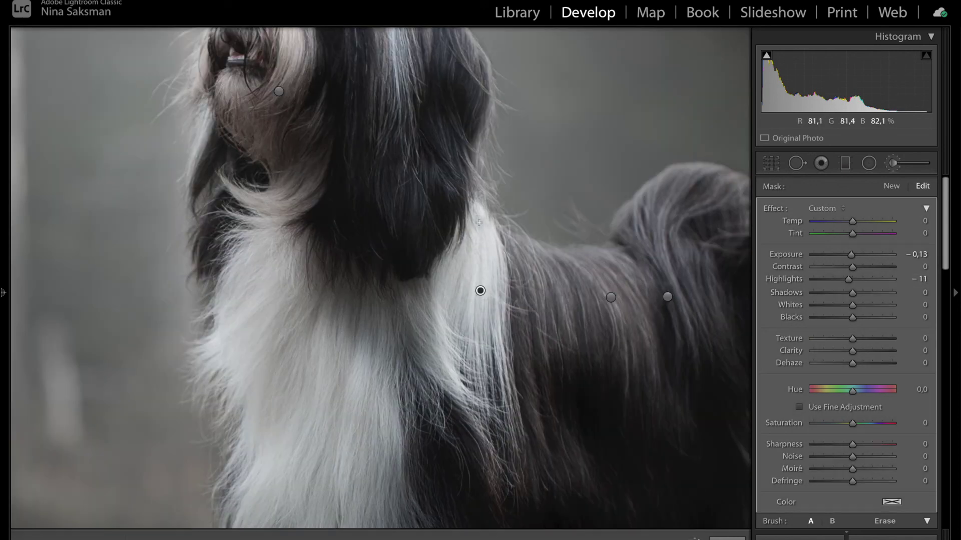
drag(852, 258, 850, 260)
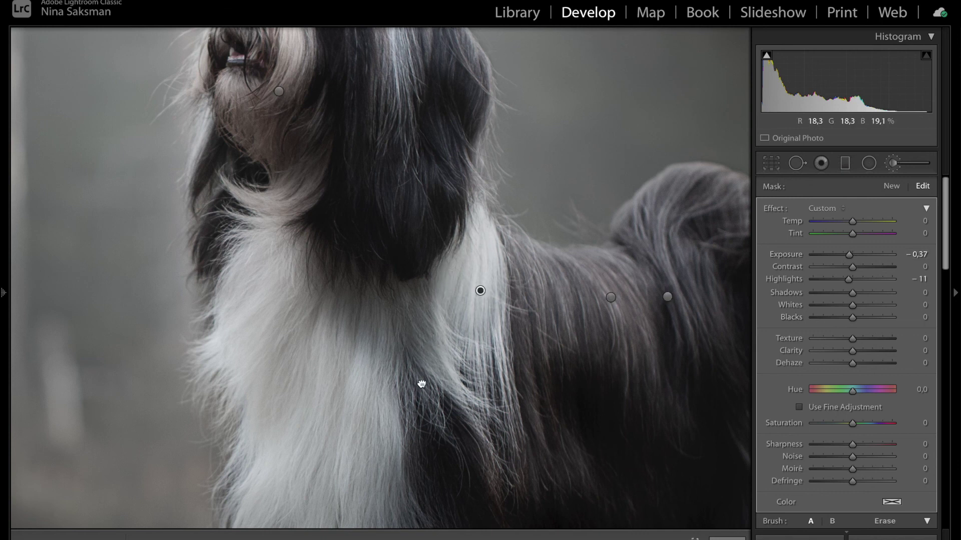
drag(421, 384, 427, 309)
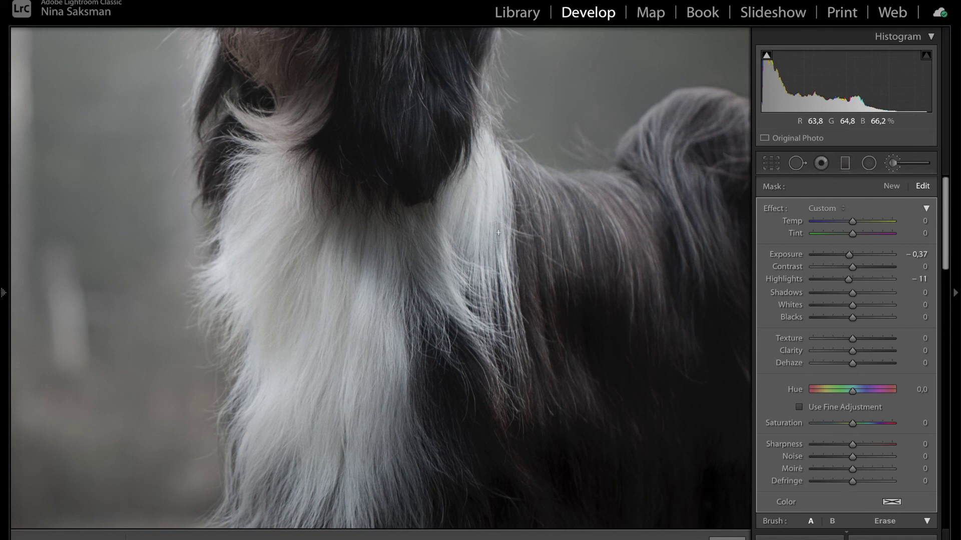
key(k)
key(z)
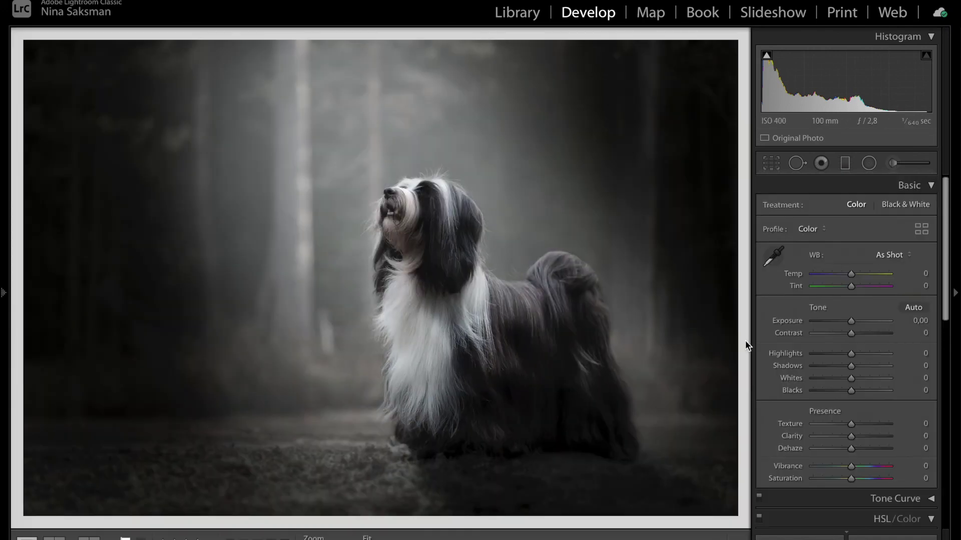